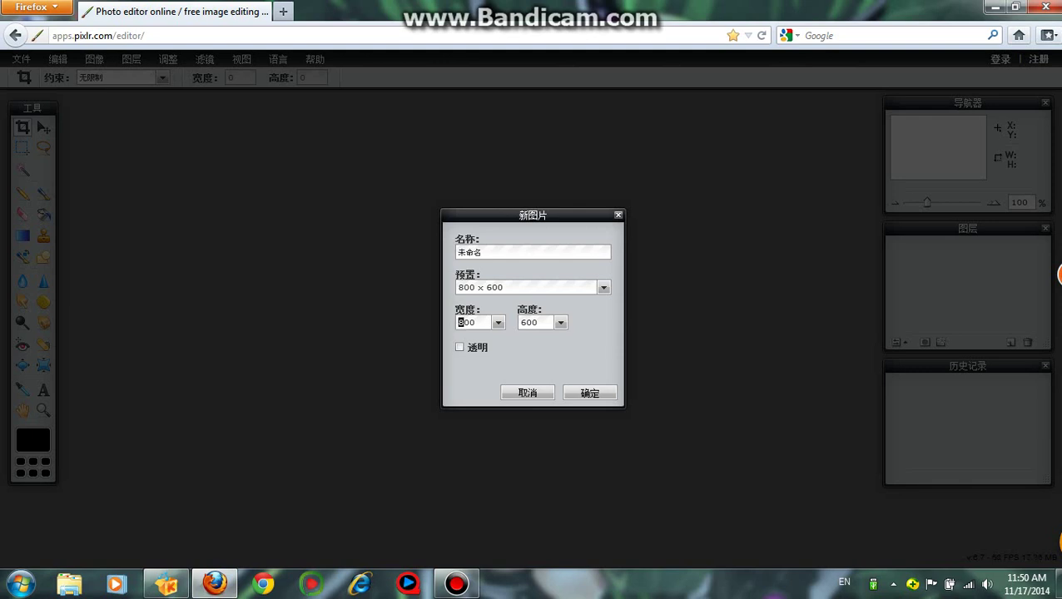
Create a new 200 x 200 px image with a transparent background and maximize its canvas window
{"action": "left_click_drag", "start_coordinate": [463, 323], "coordinate": [476, 323]}
{"action": "type", "text": "2002"}
{"action": "left_click", "coordinate": [589, 393]}
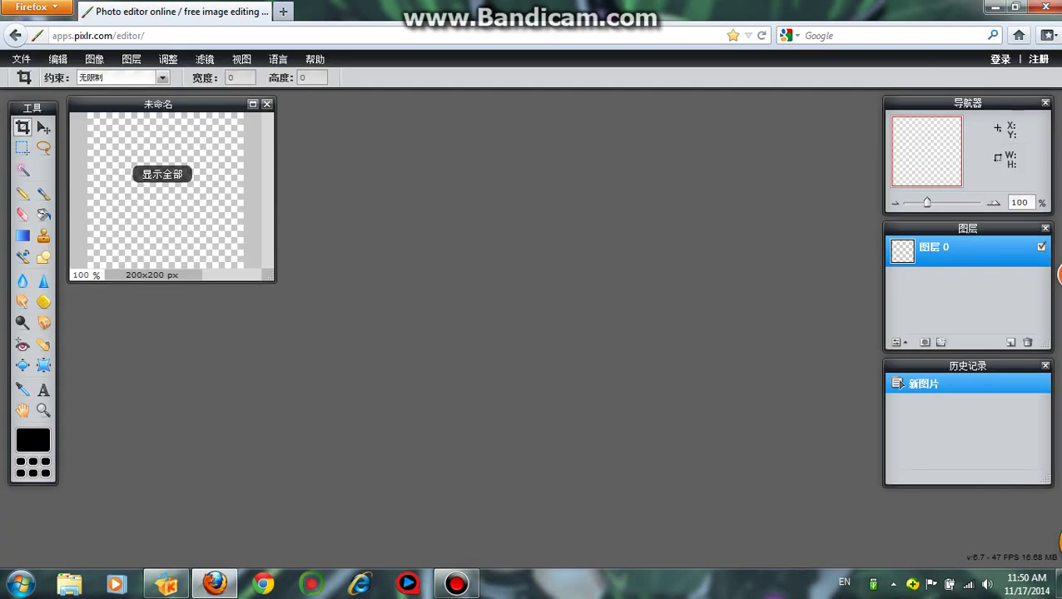
{"action": "left_click", "coordinate": [253, 104]}
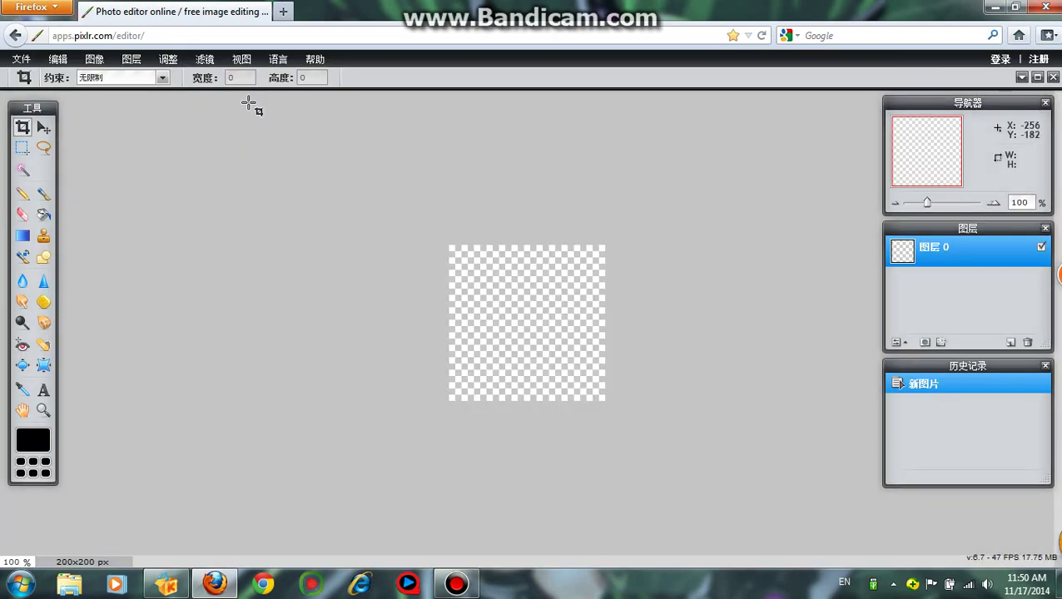
Open image 489 from the 素材 folder inside 照片 as a new layer
{"action": "left_click", "coordinate": [94, 58]}
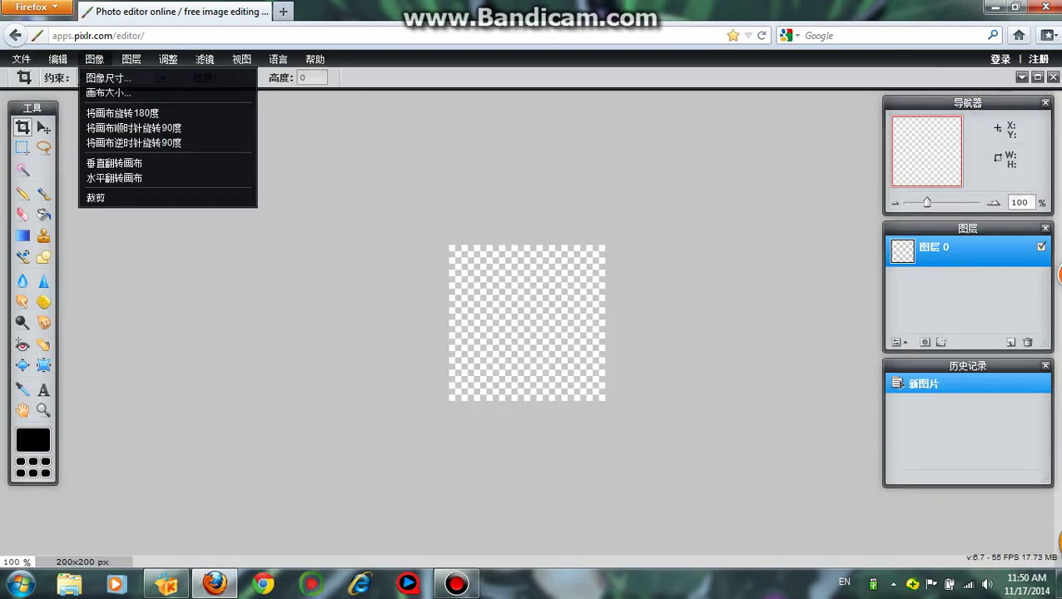
{"action": "mouse_move", "coordinate": [131, 59]}
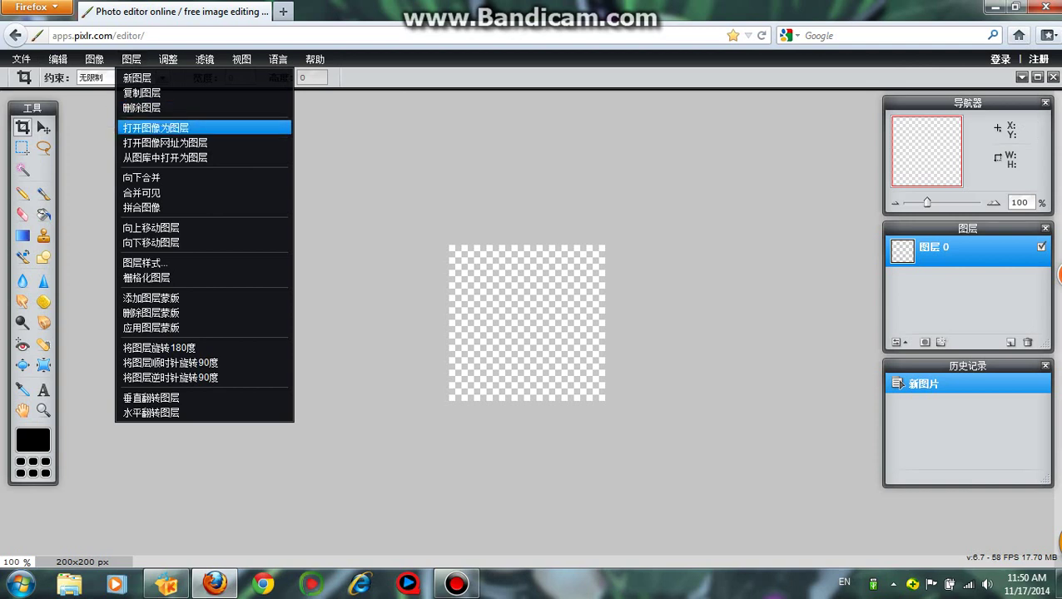
{"action": "left_click", "coordinate": [141, 126]}
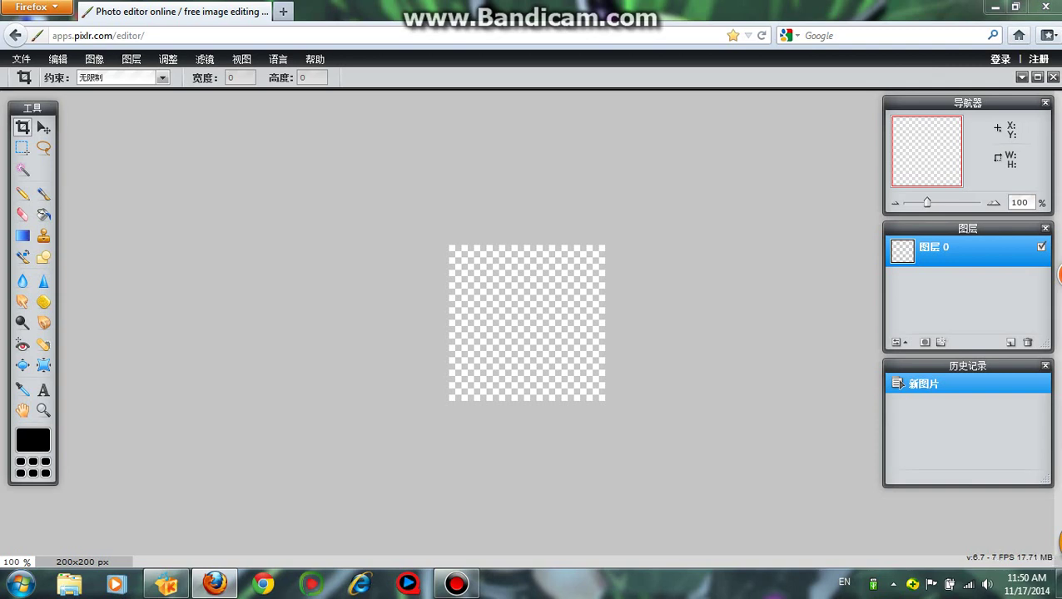
{"action": "key", "text": "ctrl+o"}
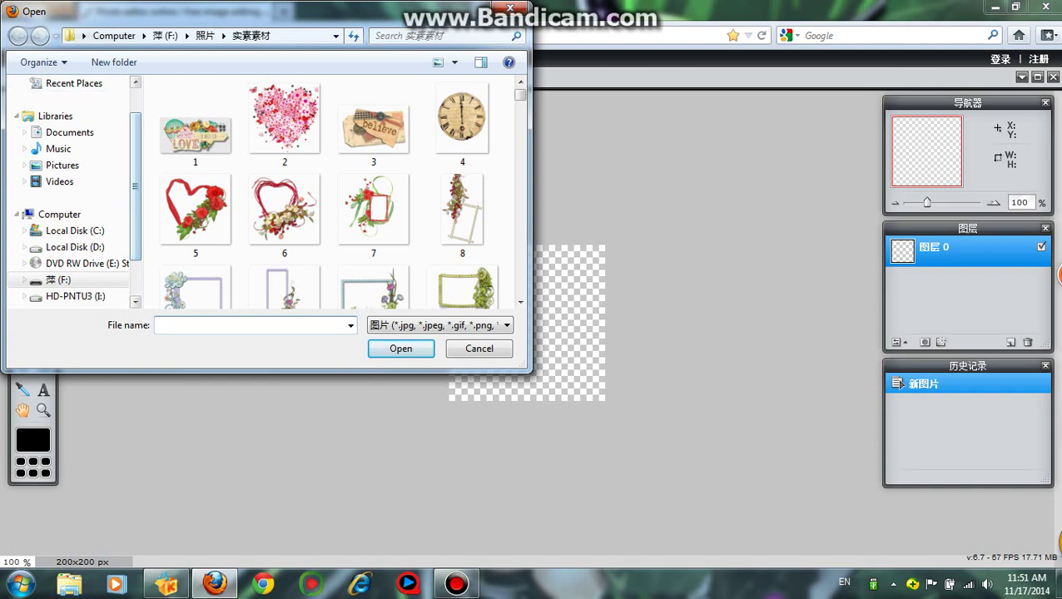
{"action": "left_click", "coordinate": [223, 36]}
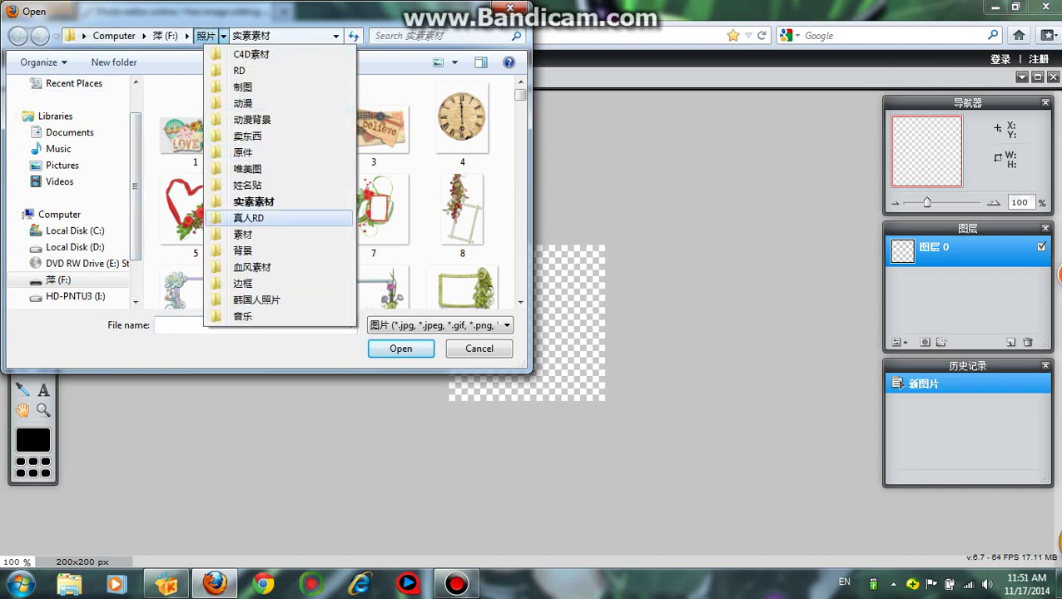
{"action": "left_click", "coordinate": [242, 234]}
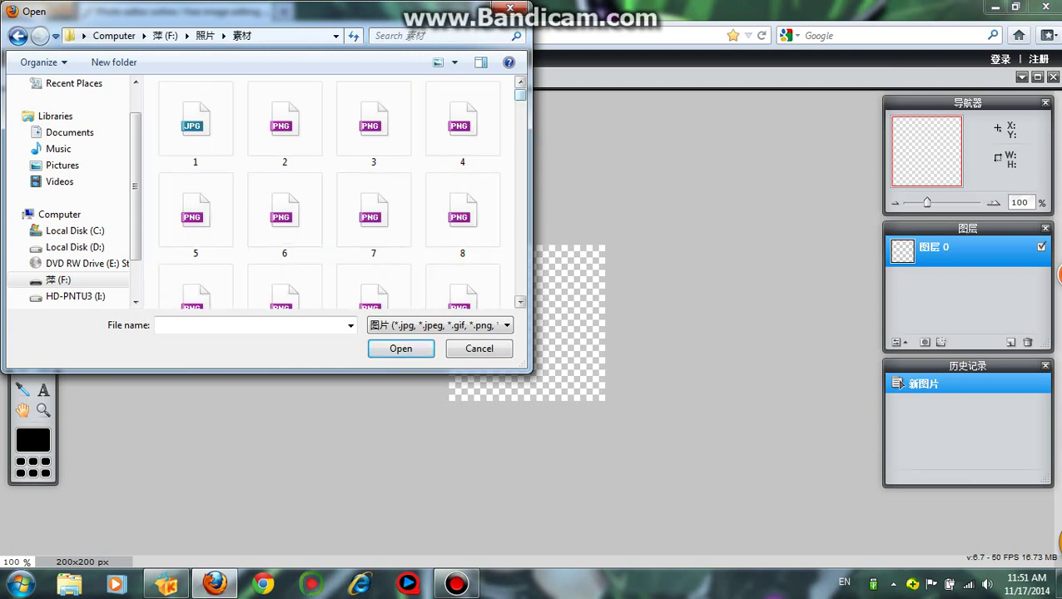
{"action": "scroll", "coordinate": [462, 262], "scroll_direction": "down", "scroll_amount": 20}
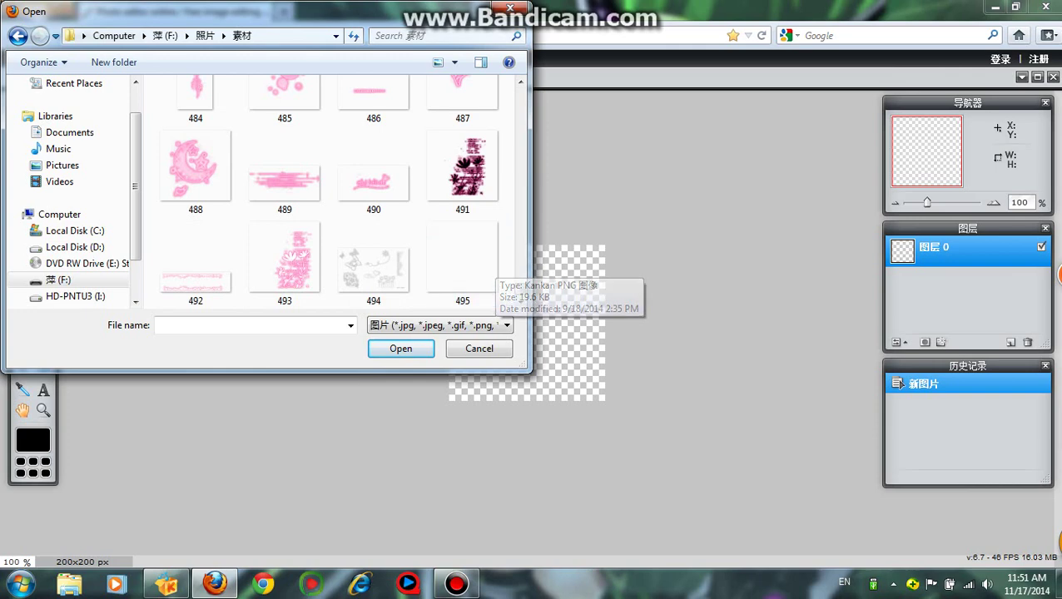
{"action": "double_click", "coordinate": [284, 178]}
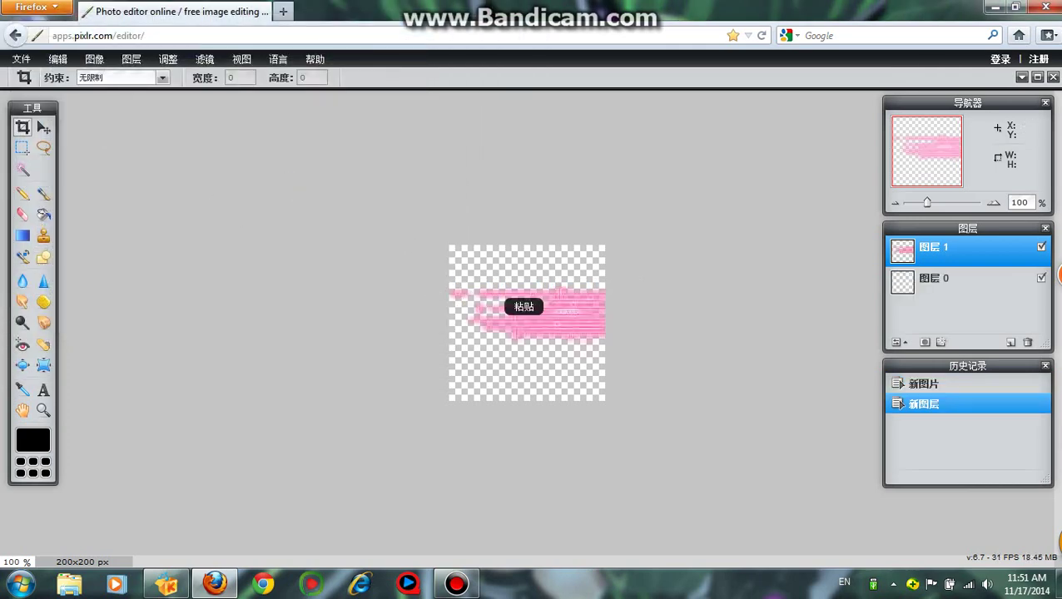
Move the pink stripe layer up against the canvas's top edge, spanning its full width
{"action": "key", "text": "v"}
{"action": "left_click_drag", "start_coordinate": [552, 309], "coordinate": [511, 244]}
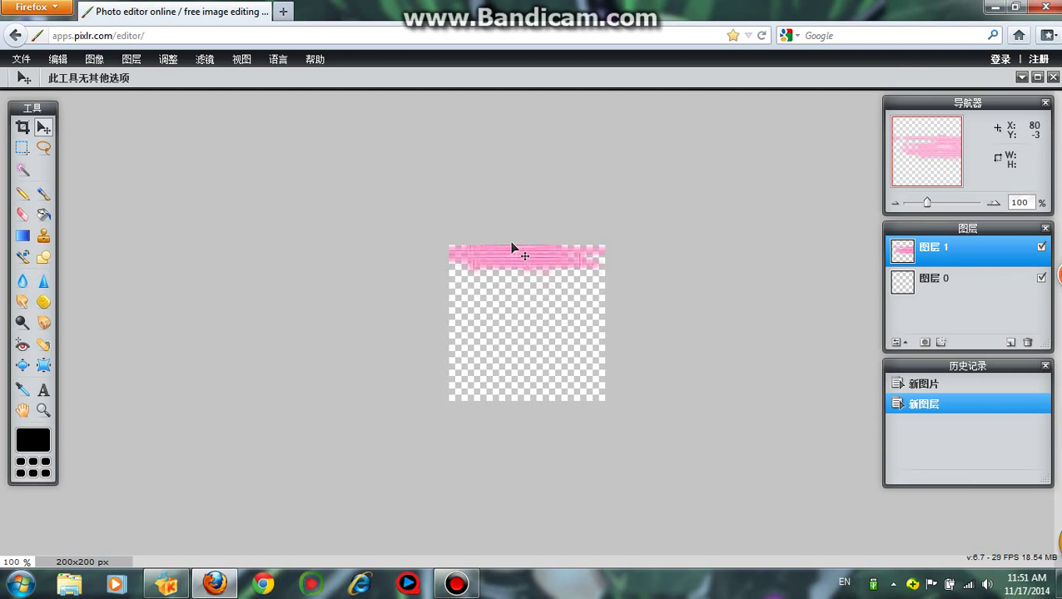
{"action": "left_click_drag", "start_coordinate": [511, 243], "coordinate": [509, 241]}
Duplicate the pink stripe layer and move the copy down to the canvas's bottom edge
{"action": "right_click", "coordinate": [940, 247]}
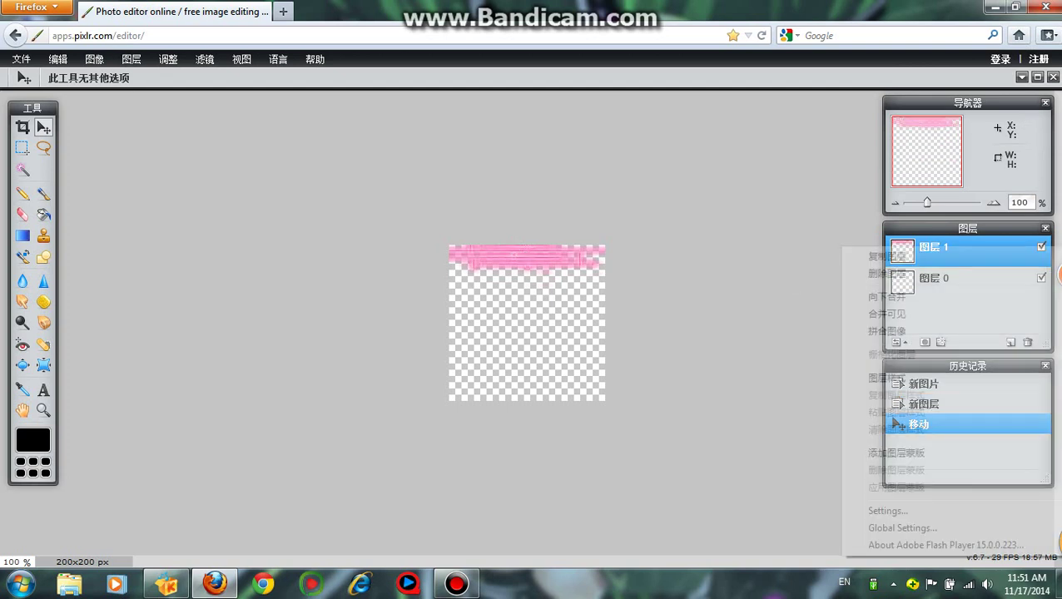
{"action": "left_click", "coordinate": [886, 256]}
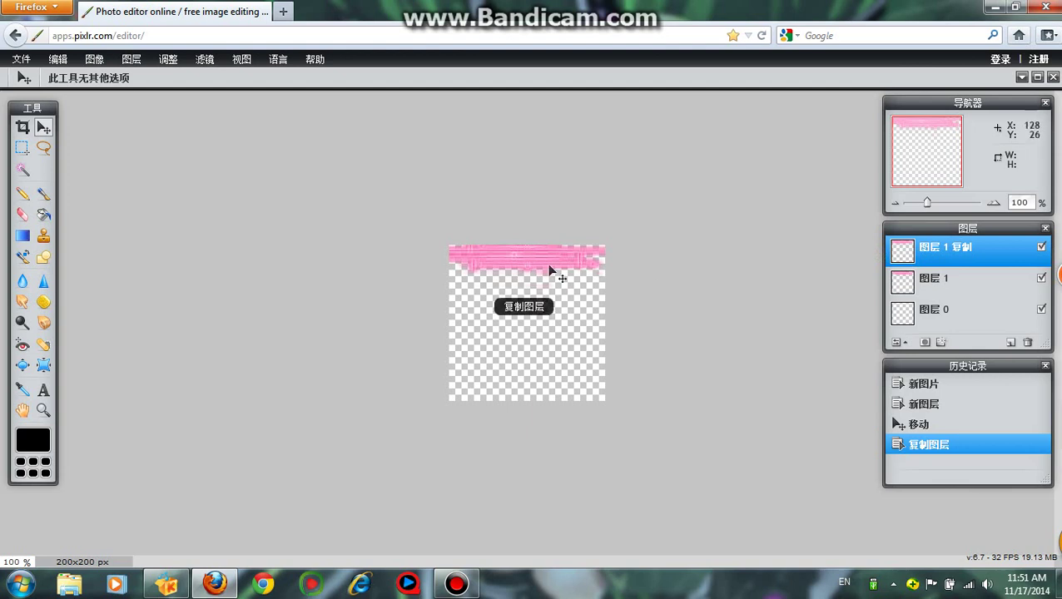
{"action": "left_click_drag", "start_coordinate": [546, 263], "coordinate": [557, 430]}
Open the scalloped pink border image 477 from the 素材 folder as a new layer
{"action": "left_click", "coordinate": [131, 59]}
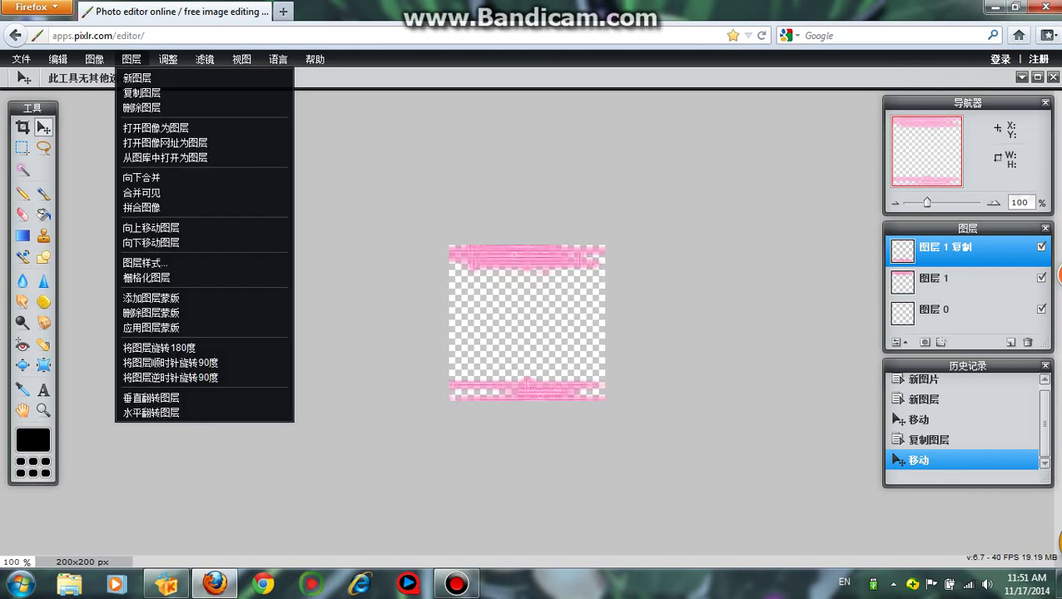
{"action": "left_click", "coordinate": [152, 130]}
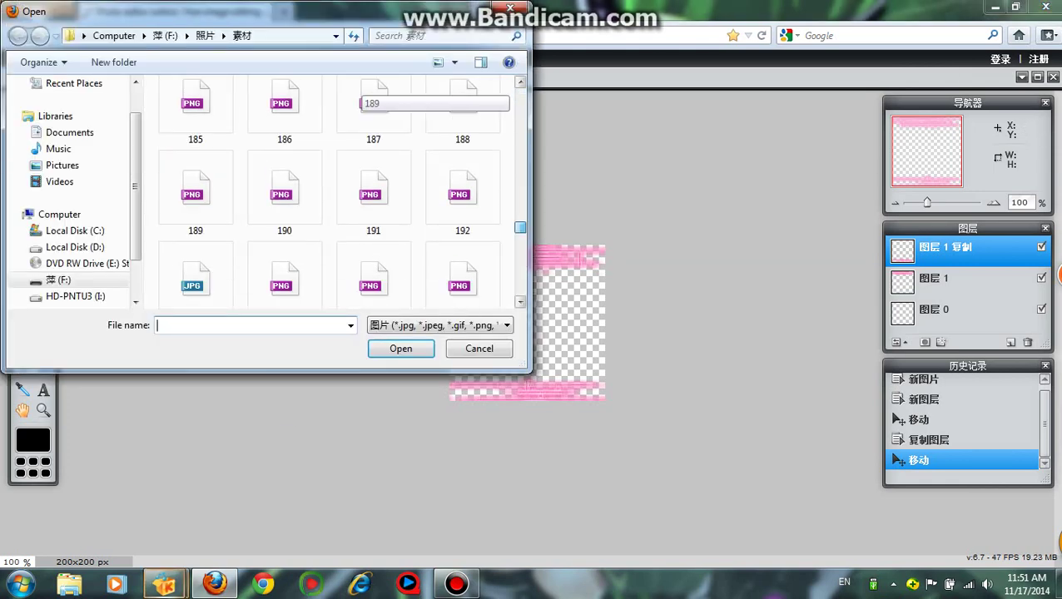
{"action": "left_click_drag", "start_coordinate": [519, 227], "coordinate": [520, 290]}
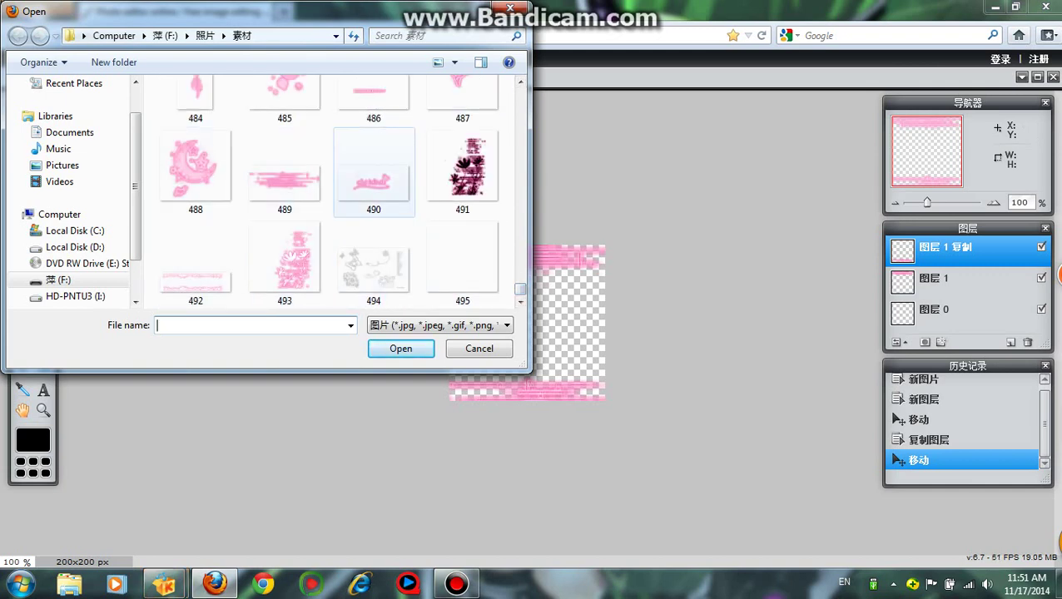
{"action": "left_click", "coordinate": [373, 175]}
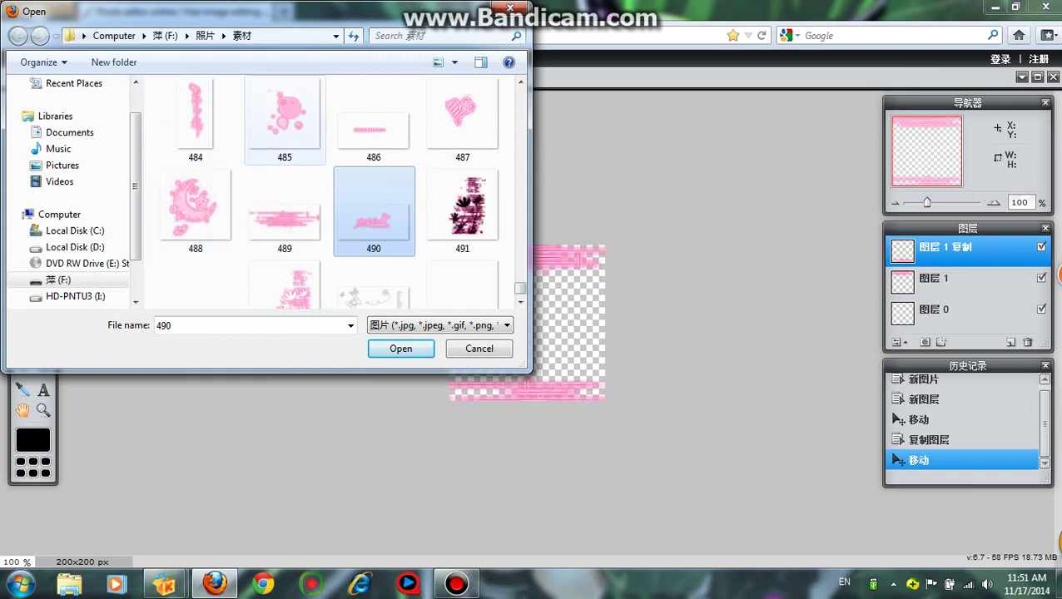
{"action": "scroll", "coordinate": [349, 183], "scroll_direction": "up", "scroll_amount": 1}
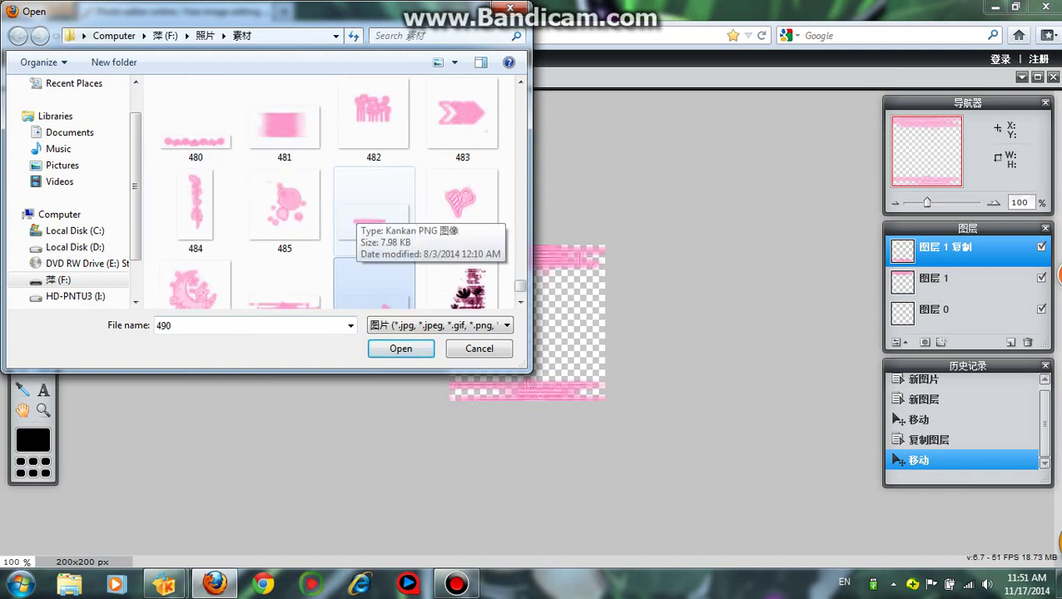
{"action": "scroll", "coordinate": [366, 208], "scroll_direction": "up", "scroll_amount": 1}
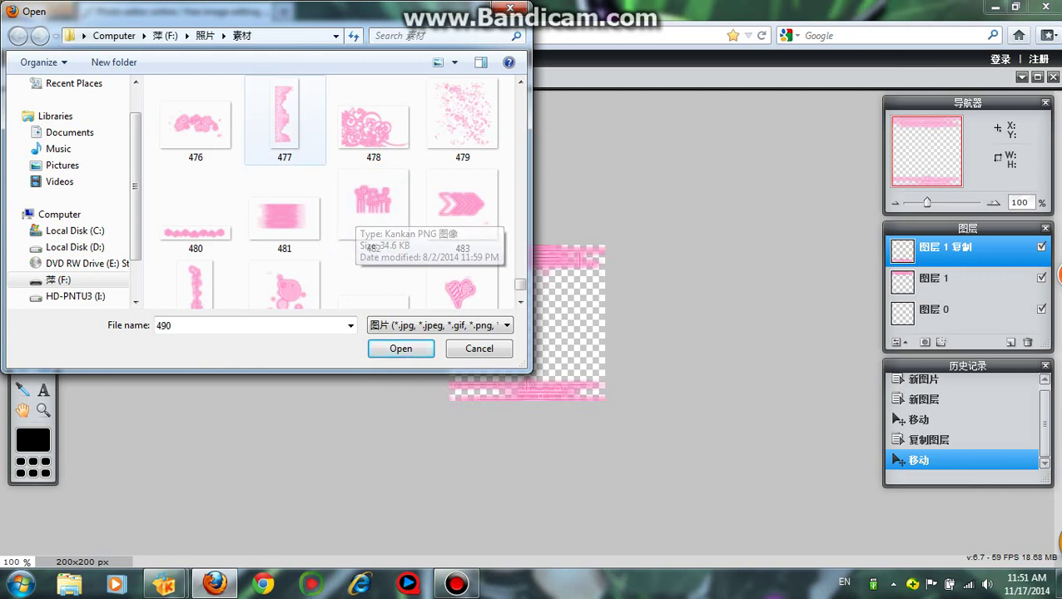
{"action": "scroll", "coordinate": [284, 125], "scroll_direction": "up", "scroll_amount": 1}
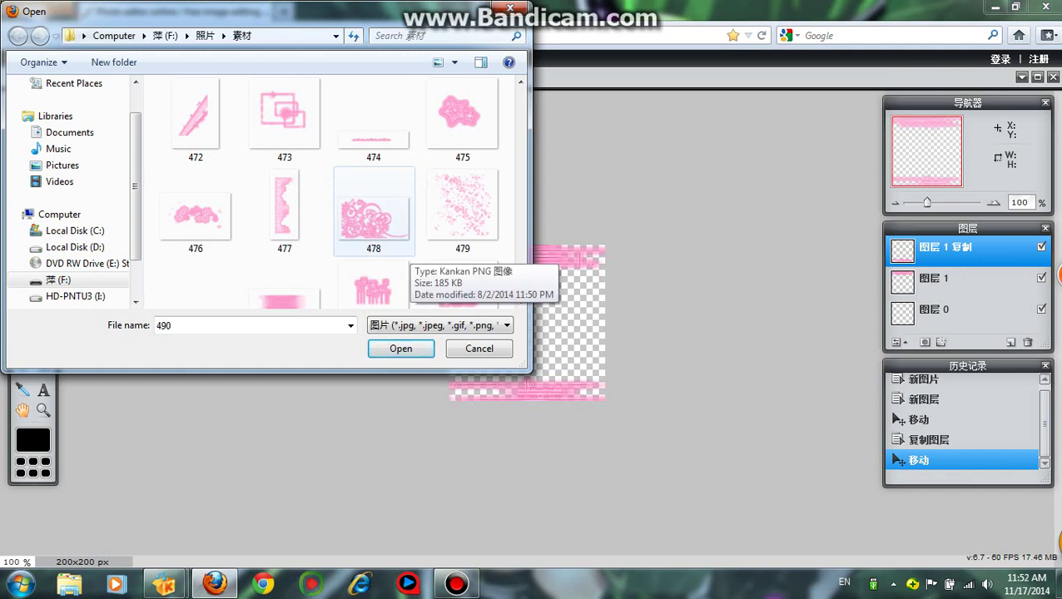
{"action": "scroll", "coordinate": [373, 208], "scroll_direction": "up", "scroll_amount": 1}
{"action": "scroll", "coordinate": [373, 208], "scroll_direction": "down", "scroll_amount": 2}
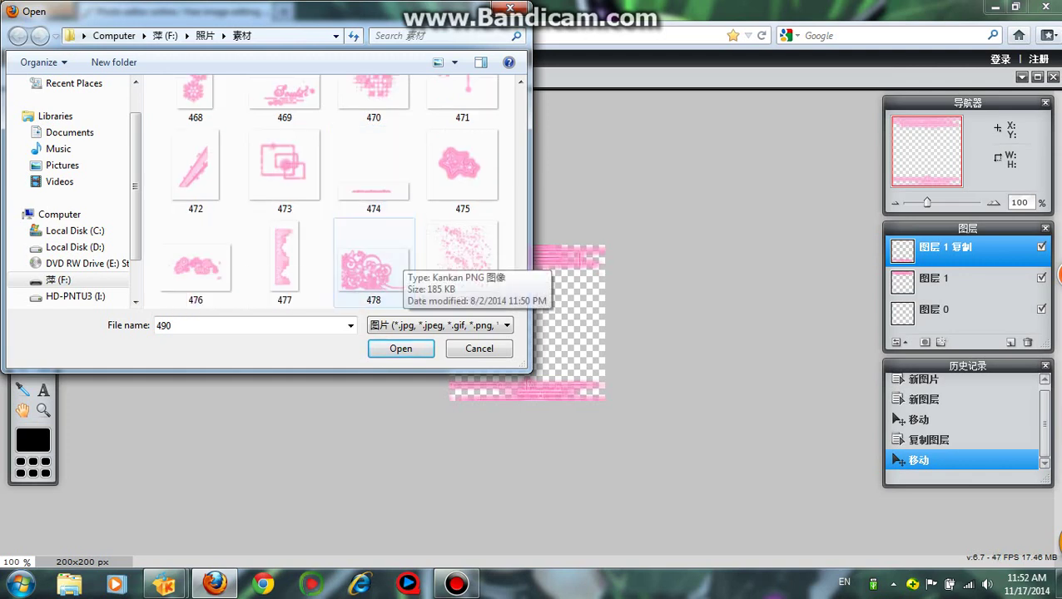
{"action": "double_click", "coordinate": [284, 170]}
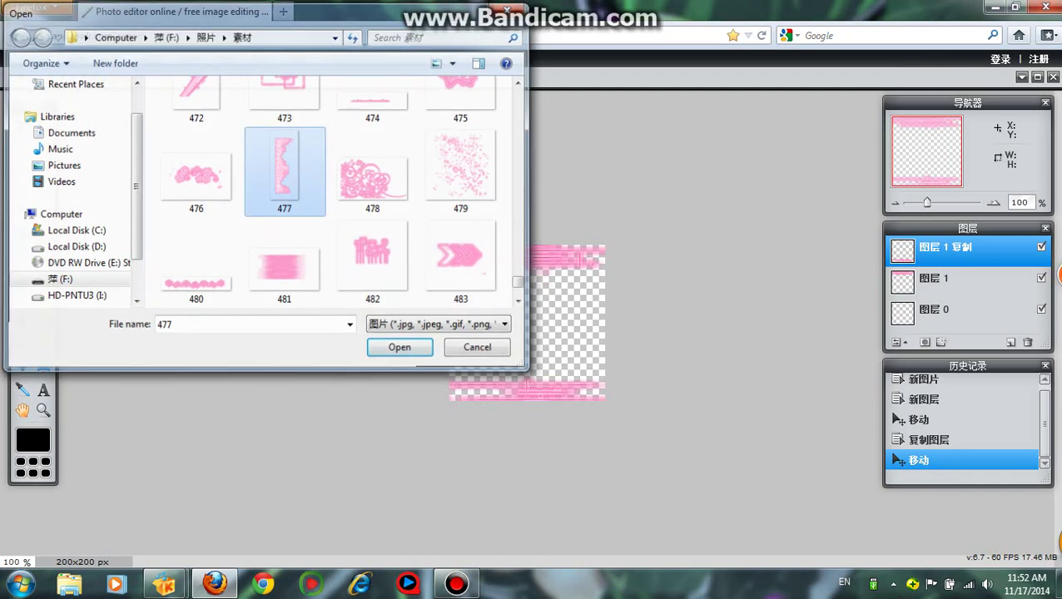
Try the scalloped border along the canvas's left edge and delete its layer
{"action": "left_click_drag", "start_coordinate": [467, 320], "coordinate": [442, 266]}
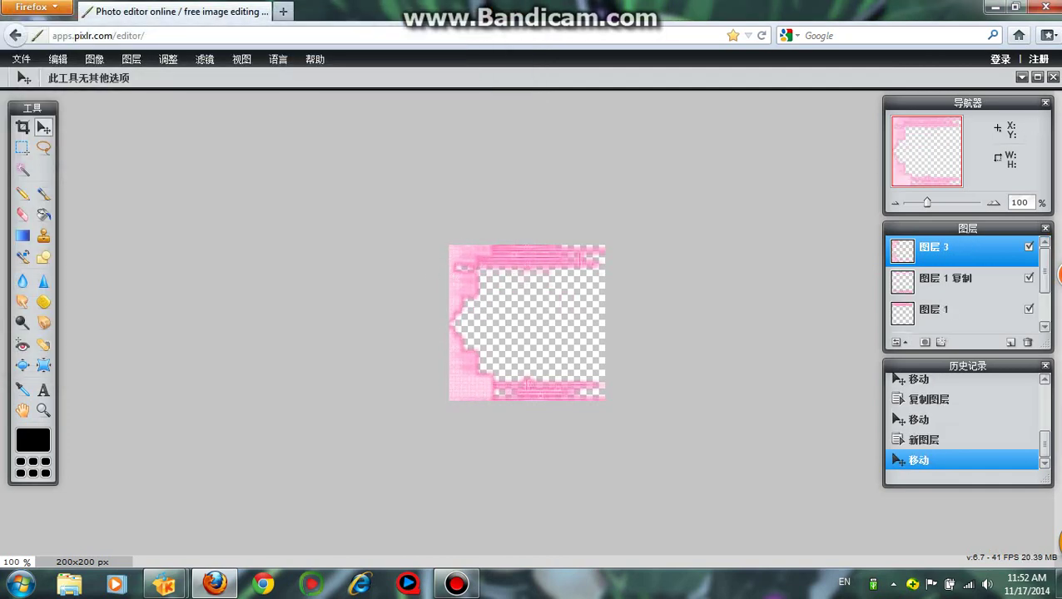
{"action": "left_click", "coordinate": [1028, 247]}
{"action": "left_click", "coordinate": [1027, 342]}
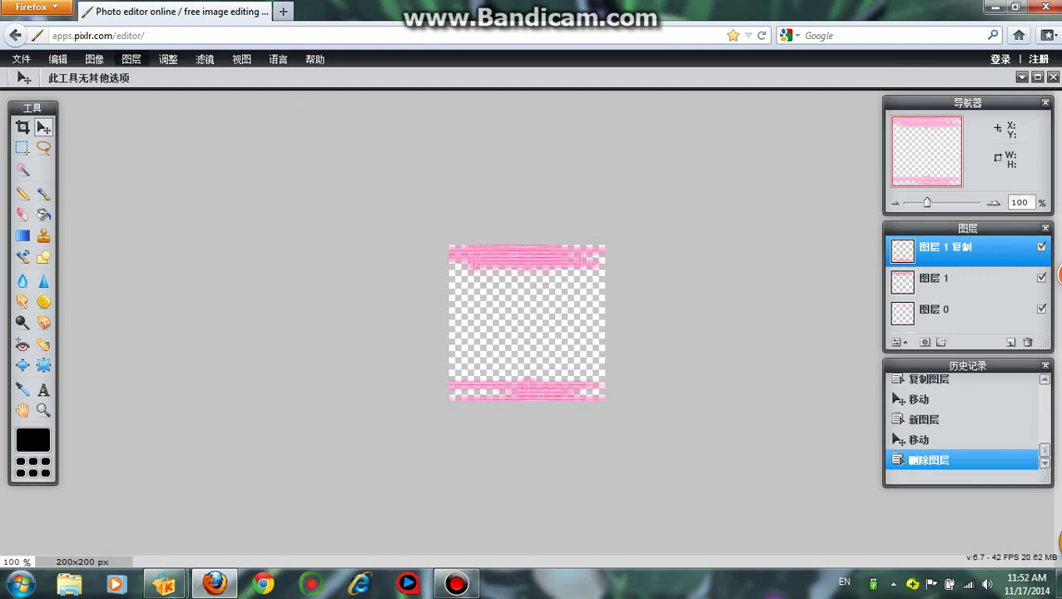
Open image 484 from the 素材 folder as a new layer and place it along the canvas's left edge
{"action": "left_click", "coordinate": [131, 59]}
{"action": "left_click", "coordinate": [158, 127]}
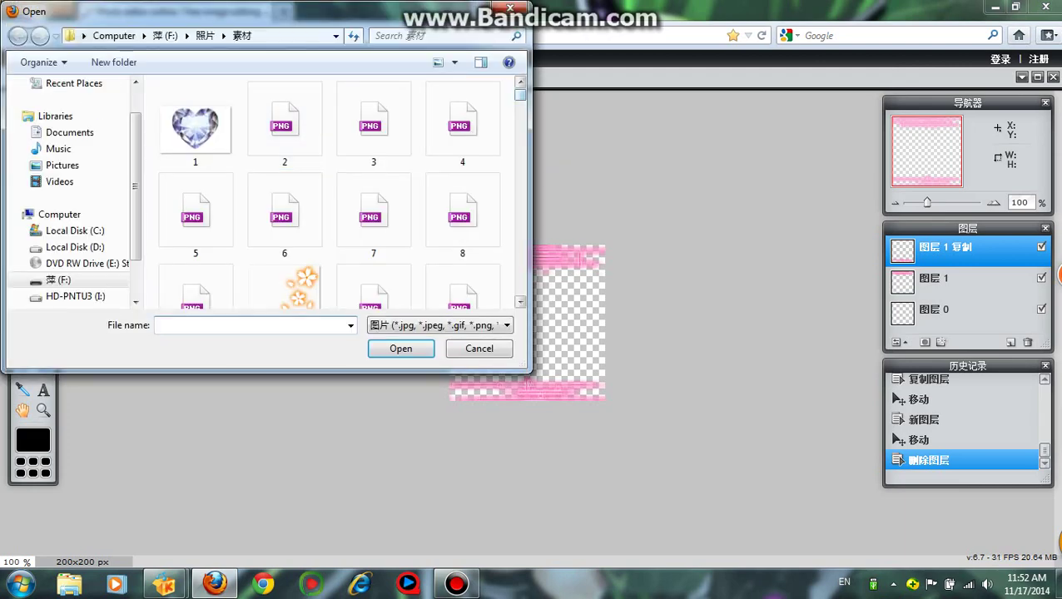
{"action": "left_click_drag", "start_coordinate": [520, 92], "coordinate": [520, 288]}
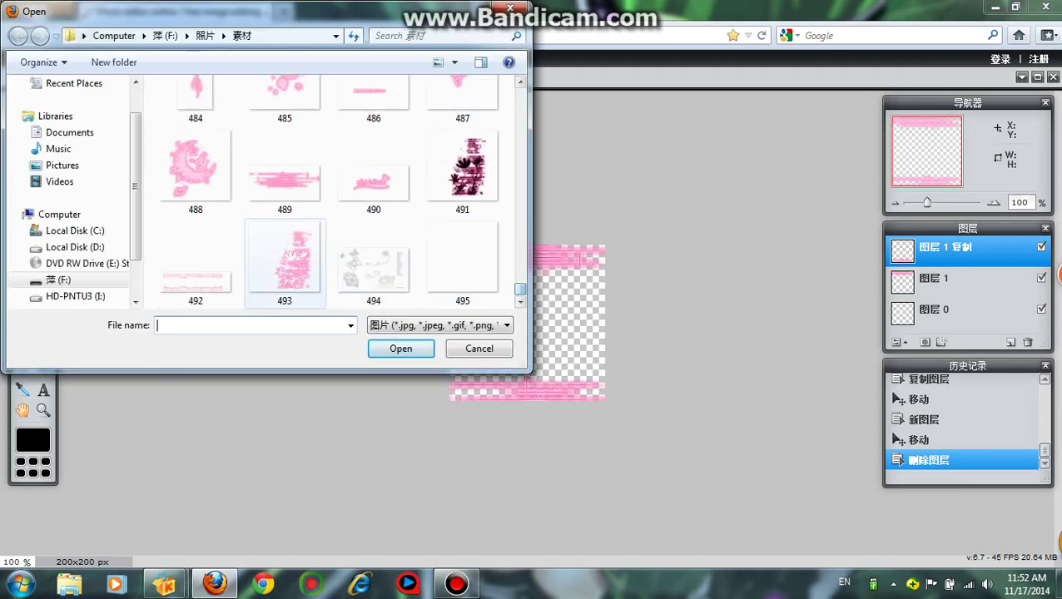
{"action": "left_click", "coordinate": [196, 170]}
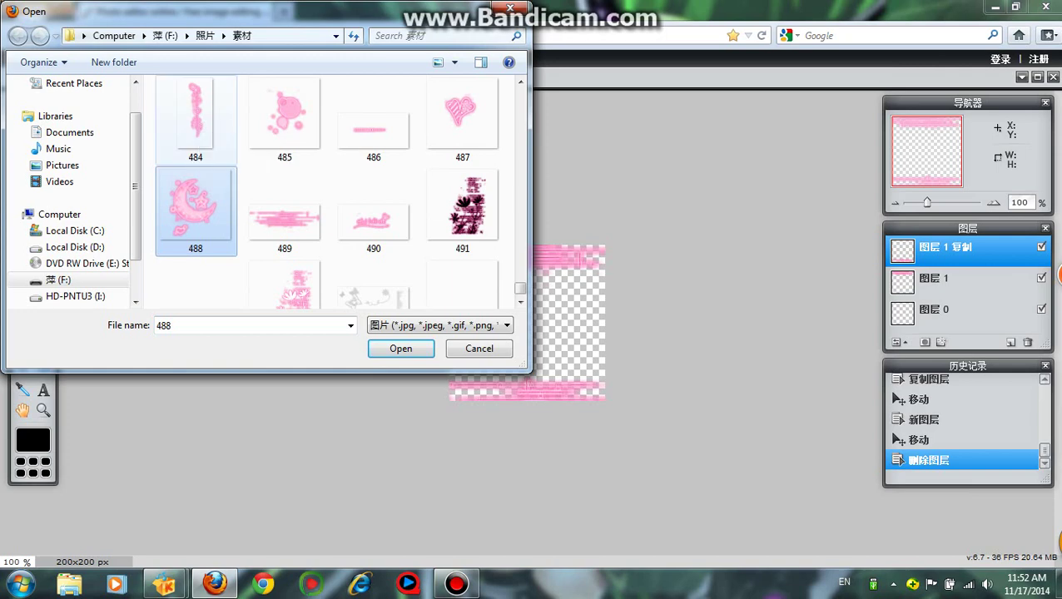
{"action": "double_click", "coordinate": [196, 123]}
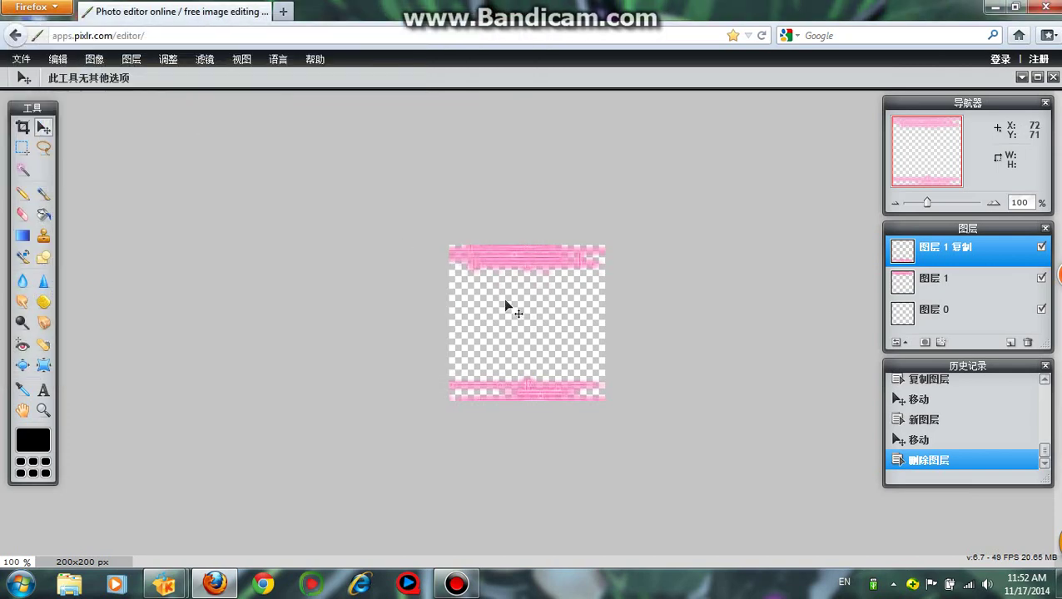
{"action": "left_click_drag", "start_coordinate": [534, 334], "coordinate": [467, 306]}
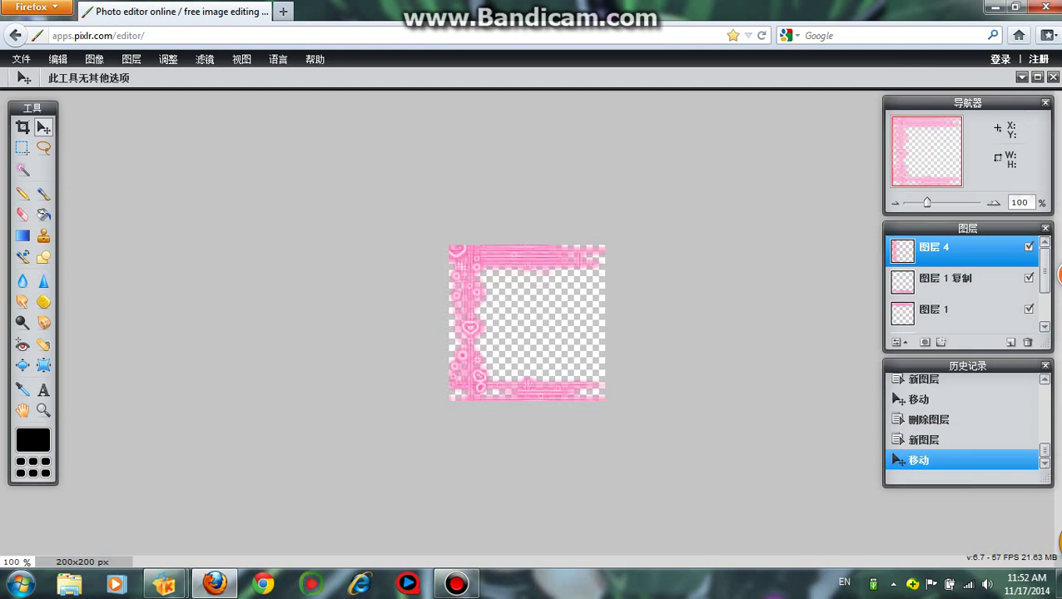
Duplicate the heart border layer, place the copy along the canvas's right edge and nudge the original slightly left
{"action": "right_click", "coordinate": [1058, 254]}
{"action": "left_click", "coordinate": [998, 266]}
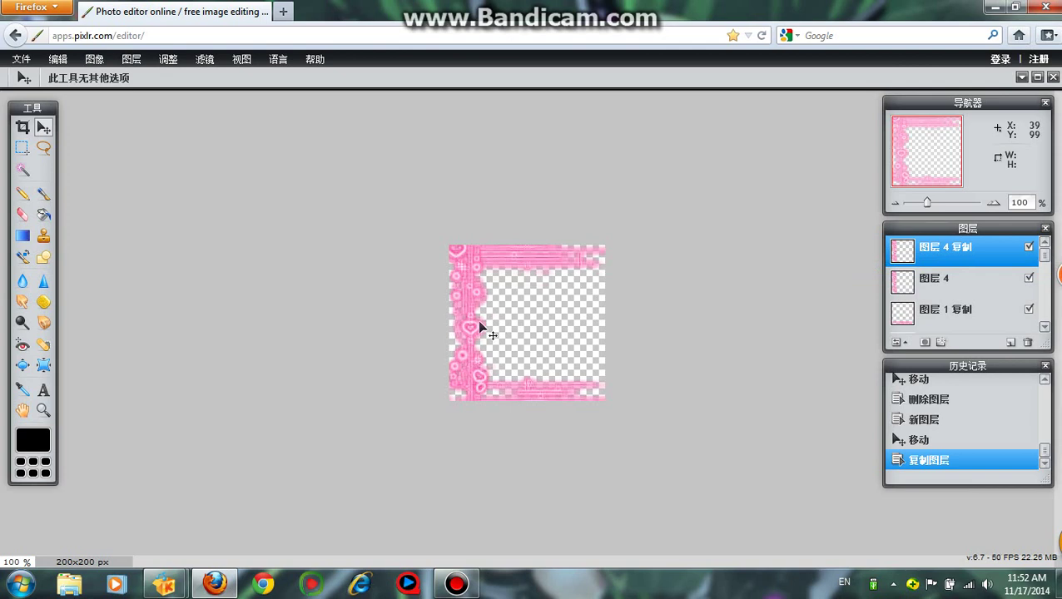
{"action": "left_click_drag", "start_coordinate": [479, 322], "coordinate": [601, 327]}
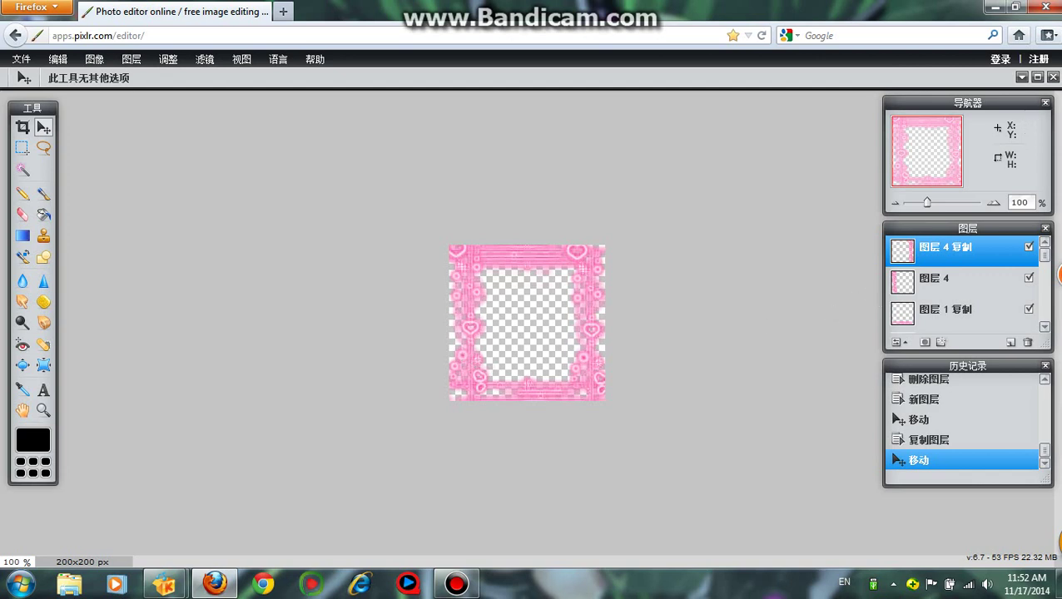
{"action": "left_click", "coordinate": [1017, 284]}
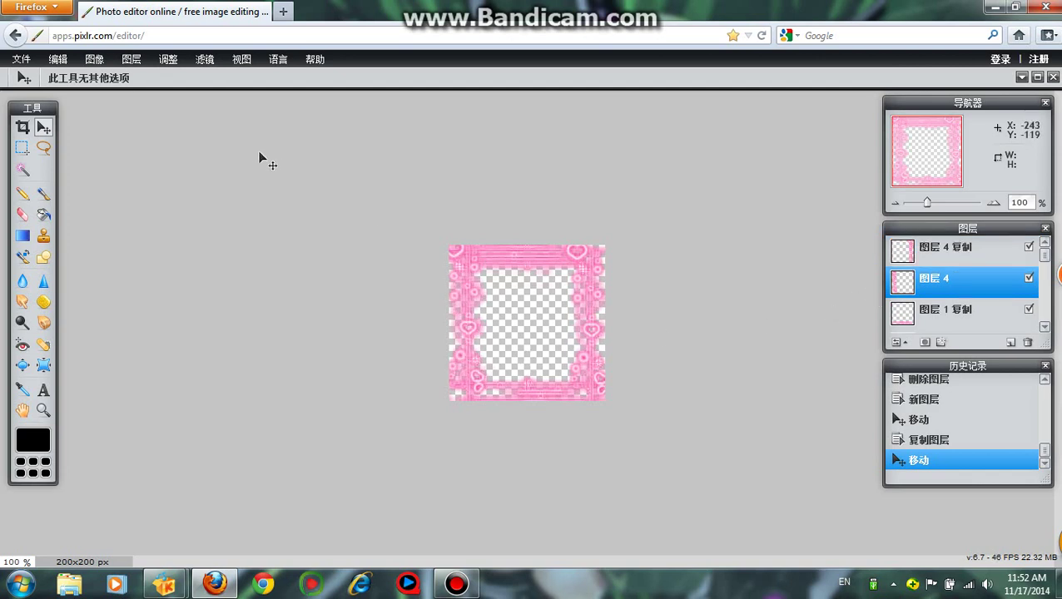
Open the diagonal pink ribbon image 472 from the 素材 folder as a new layer
{"action": "left_click", "coordinate": [132, 59]}
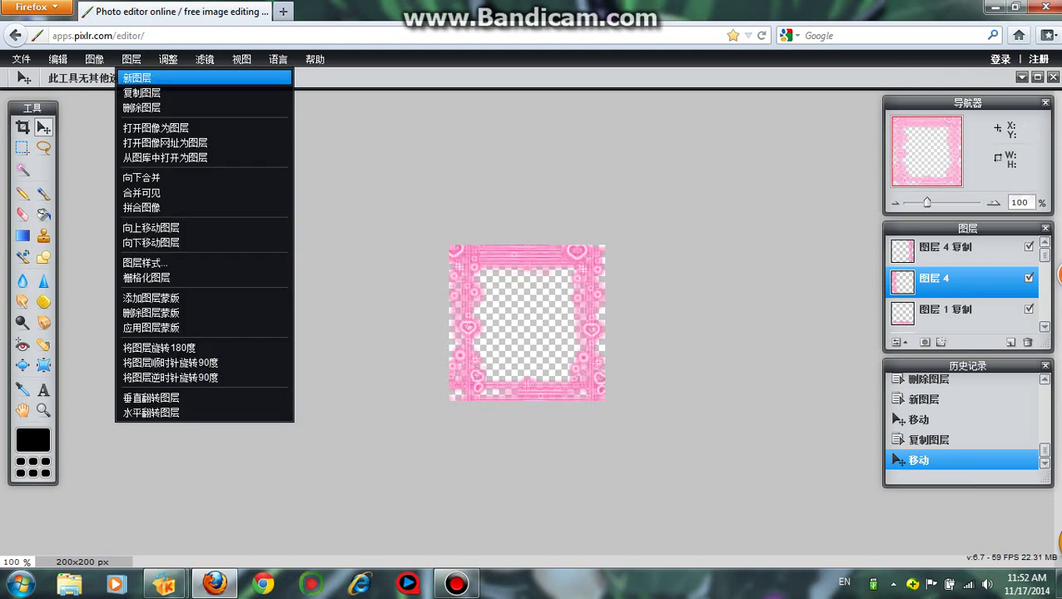
{"action": "left_click", "coordinate": [144, 126]}
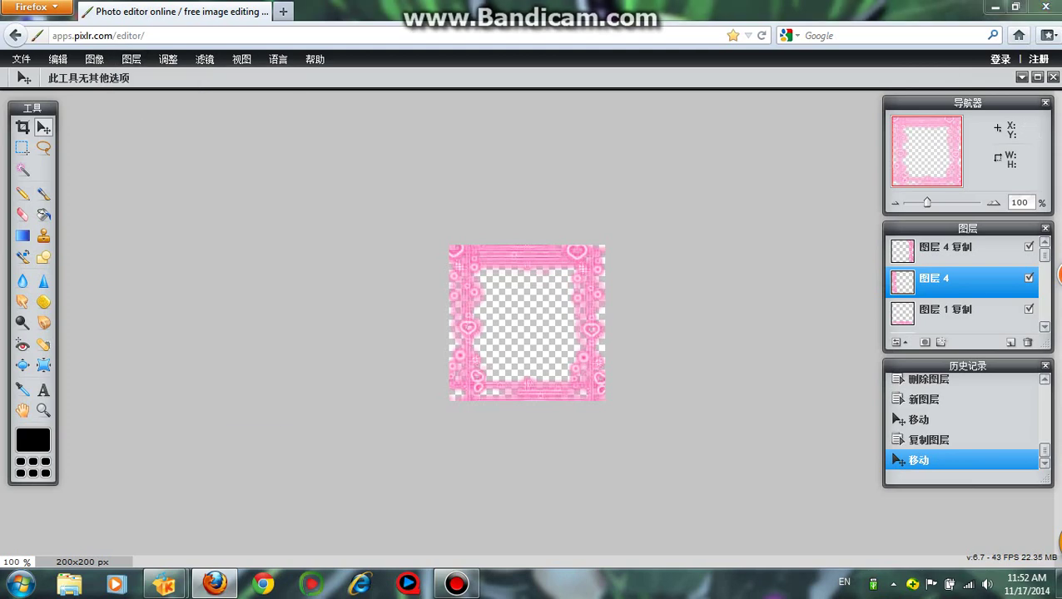
{"action": "left_click_drag", "start_coordinate": [520, 96], "coordinate": [520, 223]}
{"action": "scroll", "coordinate": [284, 193], "scroll_direction": "down", "scroll_amount": 8}
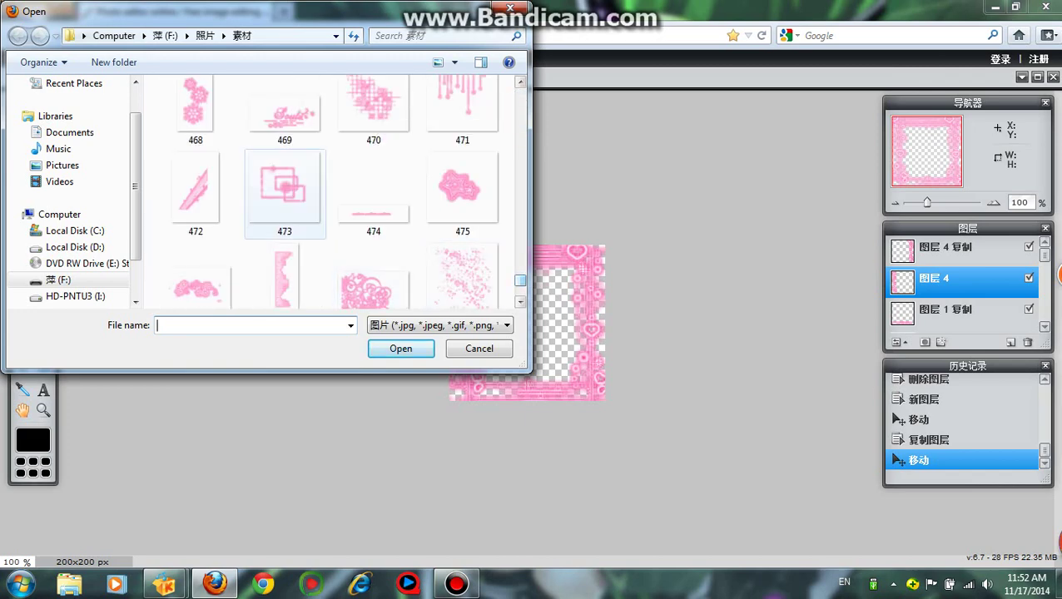
{"action": "double_click", "coordinate": [196, 200]}
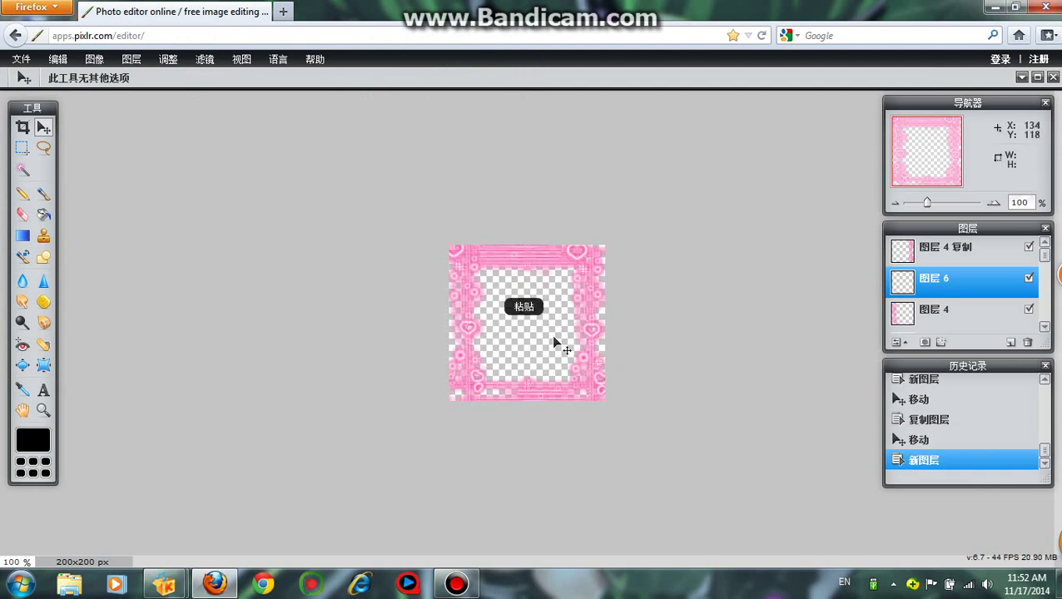
Place the diagonal ribbon layer across the lower-right corner of the frame
{"action": "left_click_drag", "start_coordinate": [540, 267], "coordinate": [609, 398]}
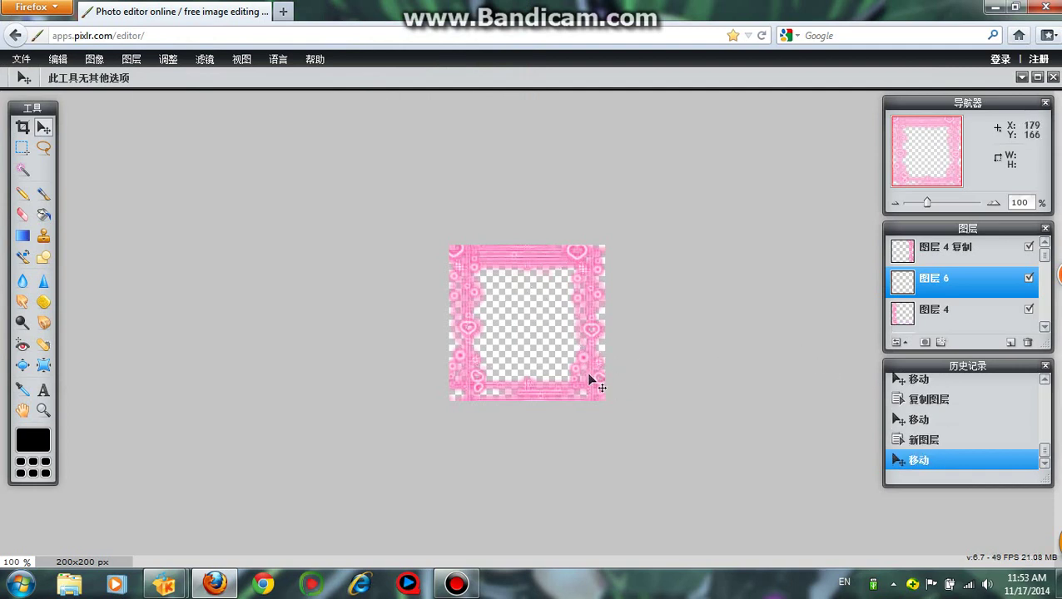
{"action": "left_click_drag", "start_coordinate": [553, 301], "coordinate": [438, 213]}
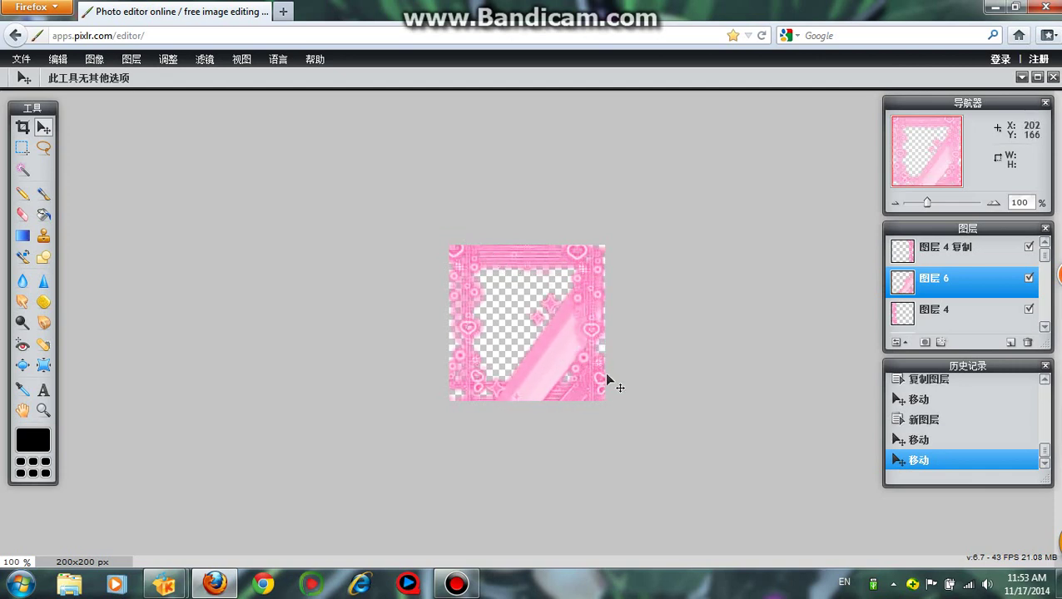
{"action": "left_click_drag", "start_coordinate": [550, 367], "coordinate": [579, 329]}
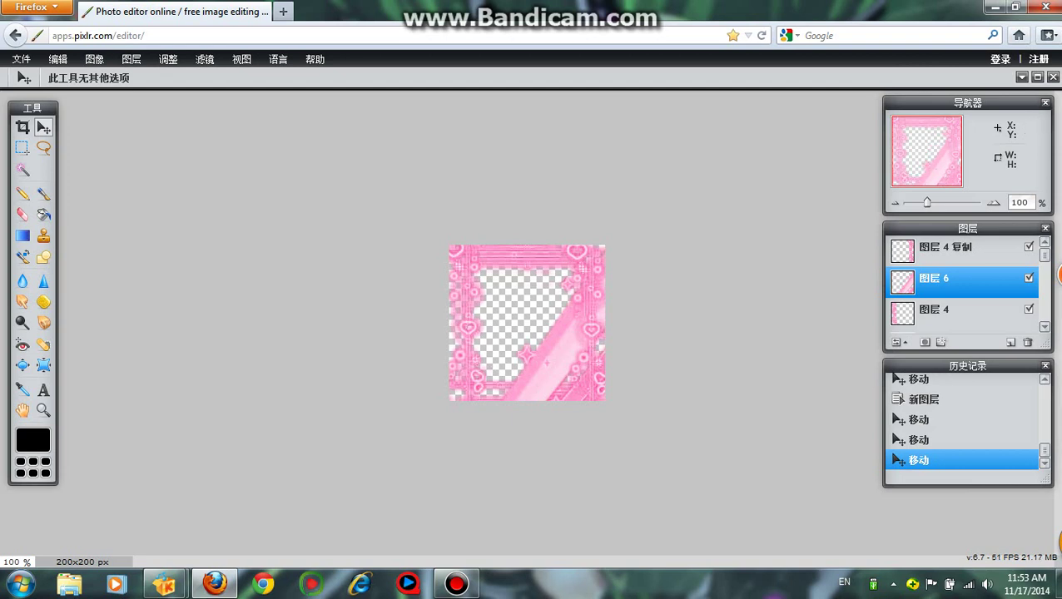
Reorder the ribbon layer to sit beneath 图层 1 复制 and shift the ribbon slightly further into the lower-right corner
{"action": "scroll", "coordinate": [961, 284], "scroll_direction": "down", "scroll_amount": 1}
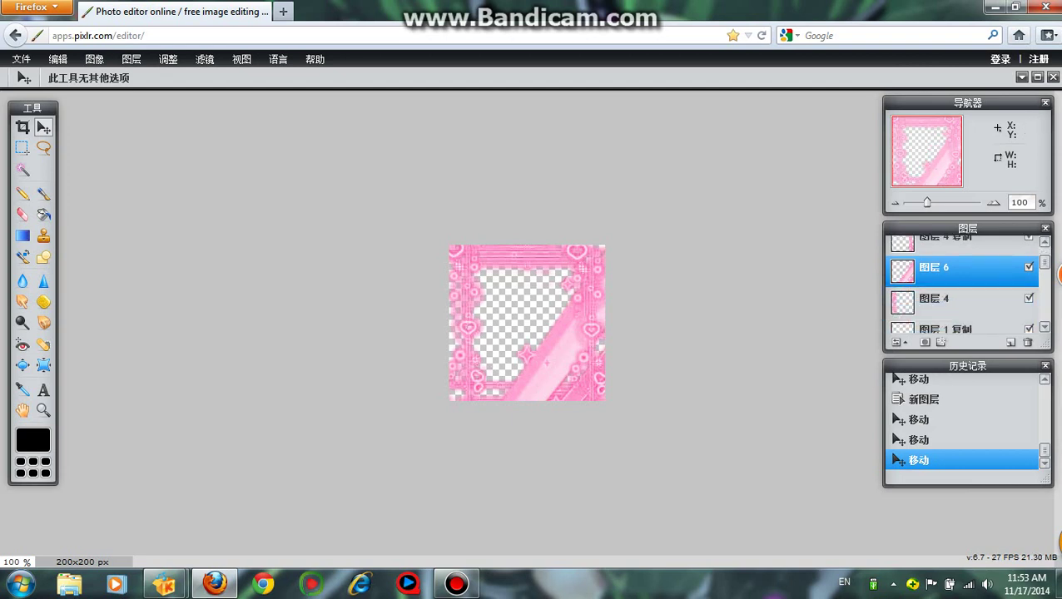
{"action": "scroll", "coordinate": [965, 287], "scroll_direction": "down", "scroll_amount": 1}
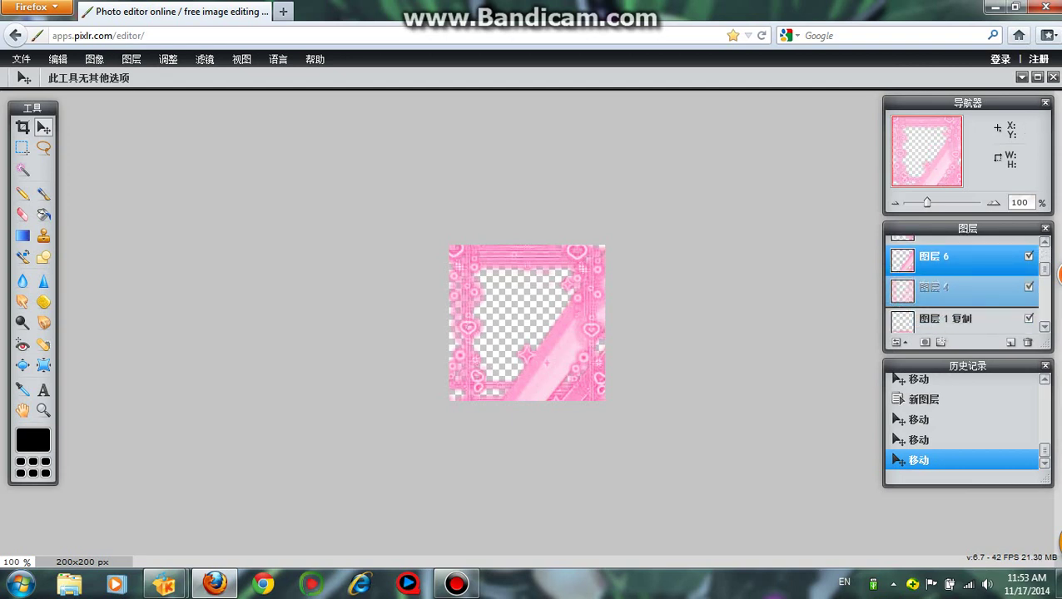
{"action": "left_click_drag", "start_coordinate": [961, 264], "coordinate": [965, 301]}
{"action": "scroll", "coordinate": [961, 287], "scroll_direction": "down", "scroll_amount": 2}
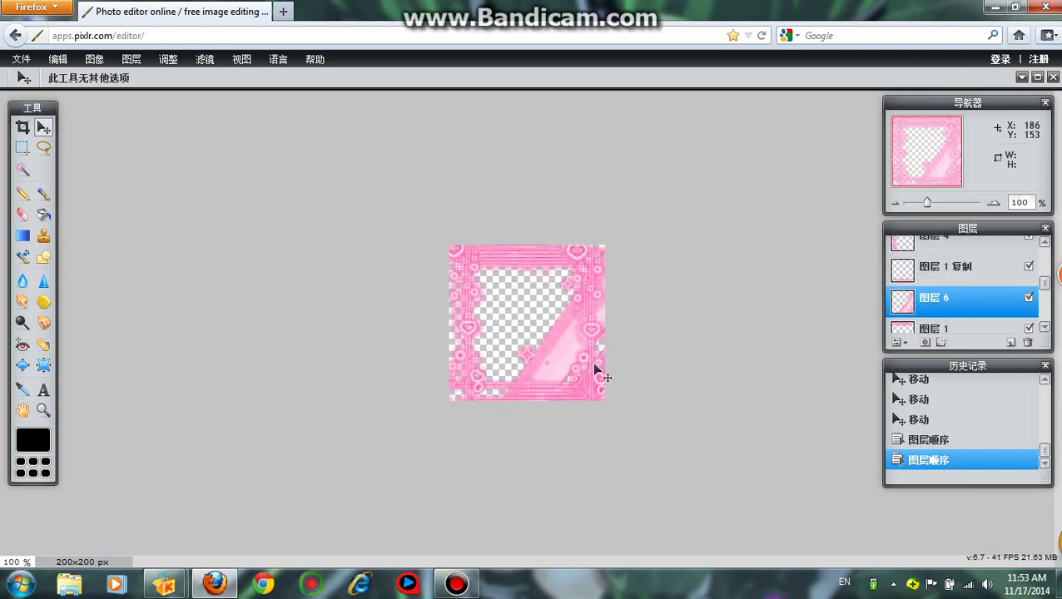
{"action": "left_click_drag", "start_coordinate": [561, 356], "coordinate": [574, 364]}
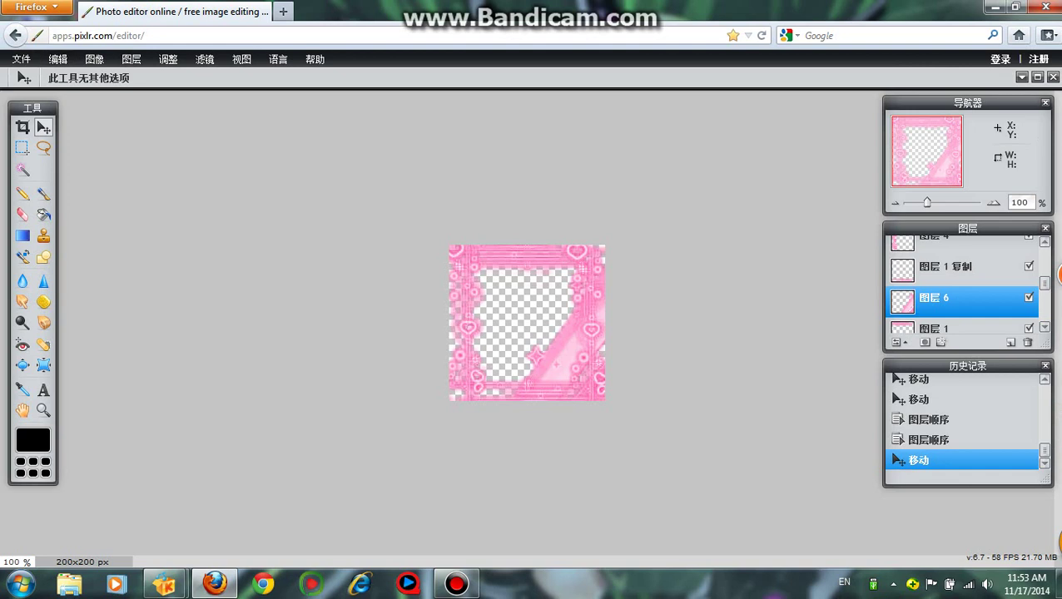
Add a text layer inside the frame reading "EDITOR BY" plus the editor's name, at size 6
{"action": "left_click", "coordinate": [43, 389]}
{"action": "left_click", "coordinate": [490, 300]}
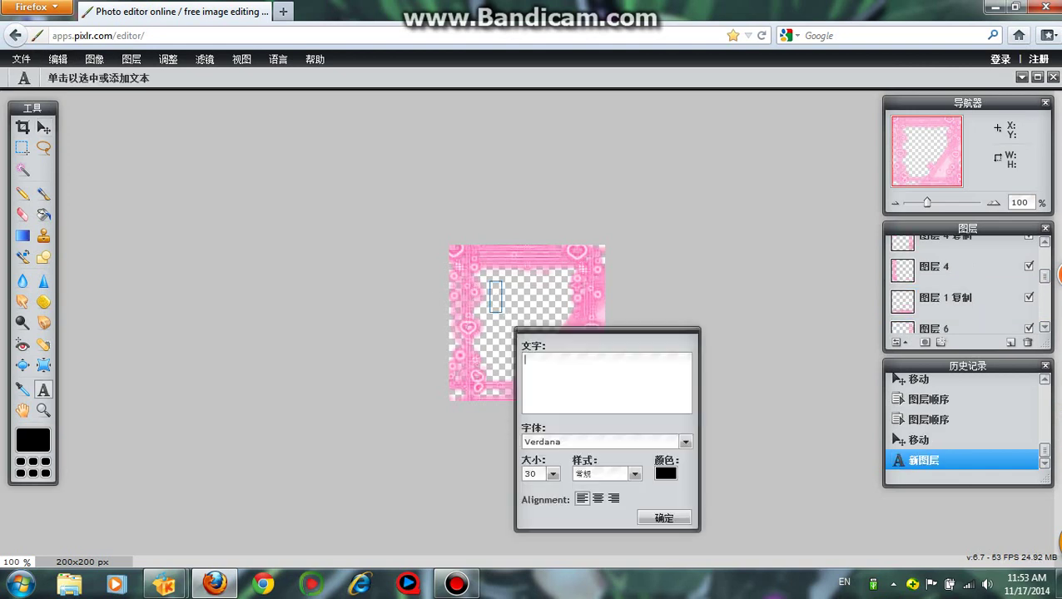
{"action": "type", "text": "EDITO"}
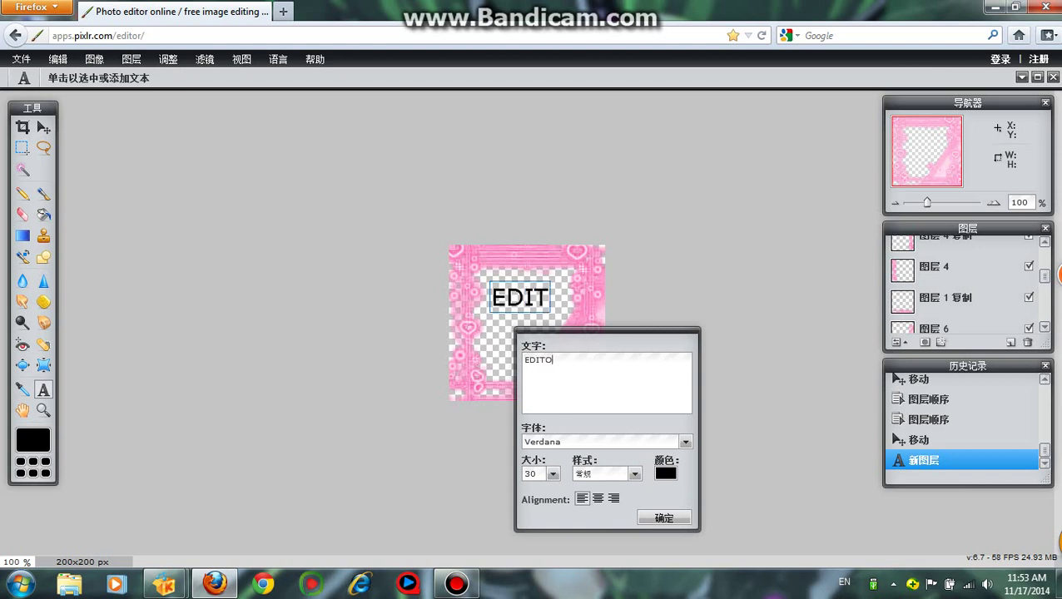
{"action": "type", "text": "R B"}
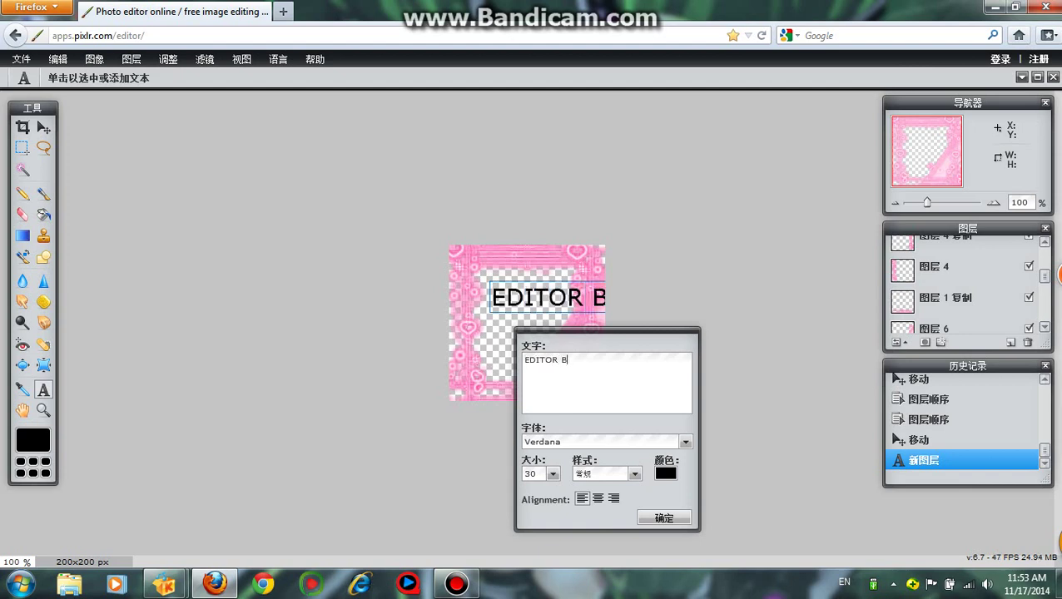
{"action": "type", "text": "Y ROIYARUSUTA"}
{"action": "left_click_drag", "start_coordinate": [537, 474], "coordinate": [508, 478]}
{"action": "type", "text": "6"}
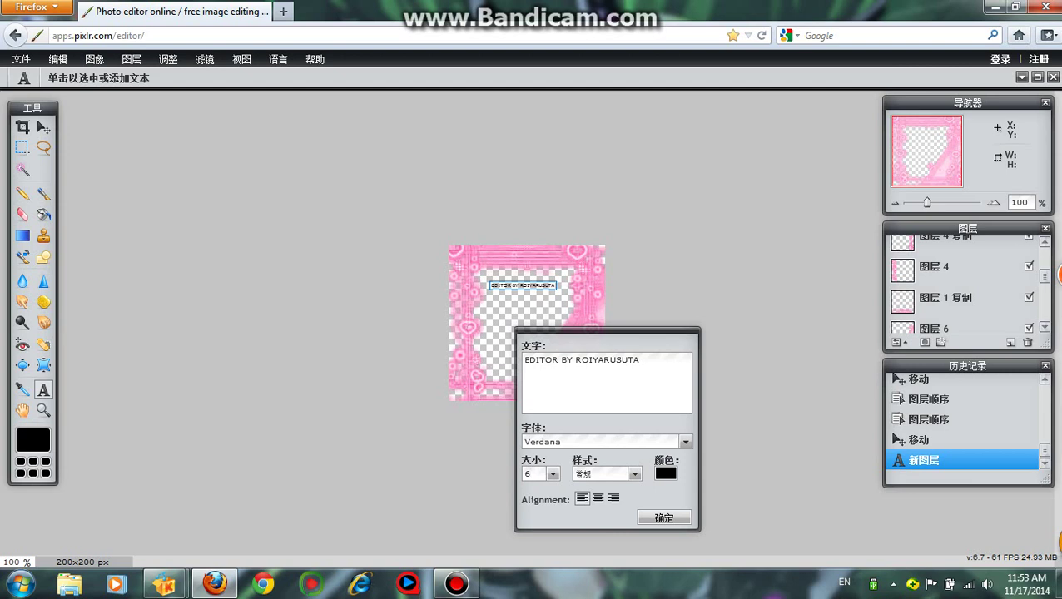
Make the credit text bold (粗体) and place it at the upper-left inner edge of the frame
{"action": "left_click", "coordinate": [634, 473]}
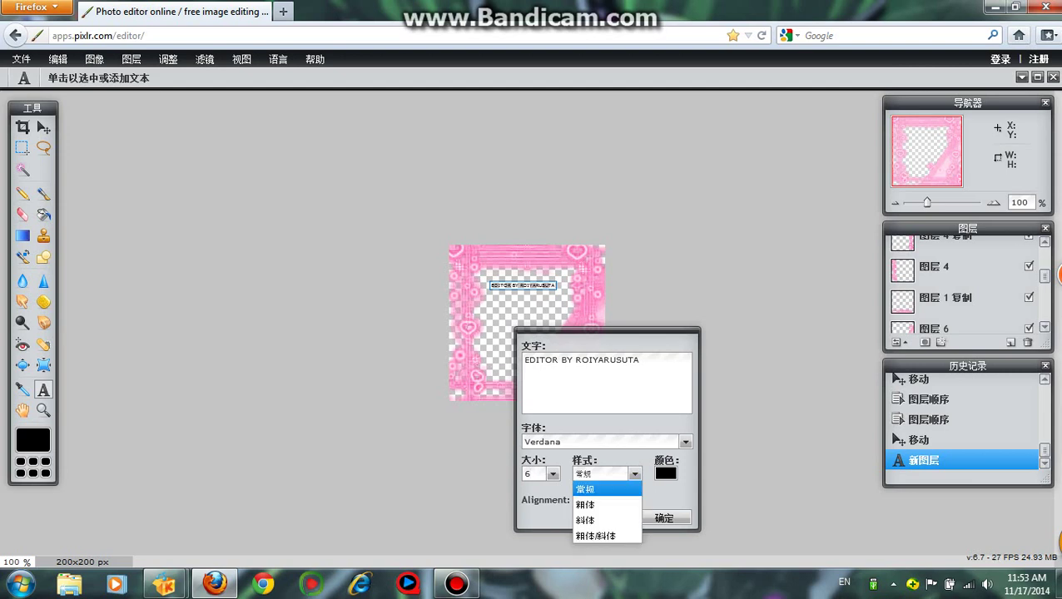
{"action": "left_click", "coordinate": [606, 499]}
{"action": "left_click_drag", "start_coordinate": [534, 289], "coordinate": [513, 278]}
{"action": "left_click_drag", "start_coordinate": [512, 278], "coordinate": [515, 278]}
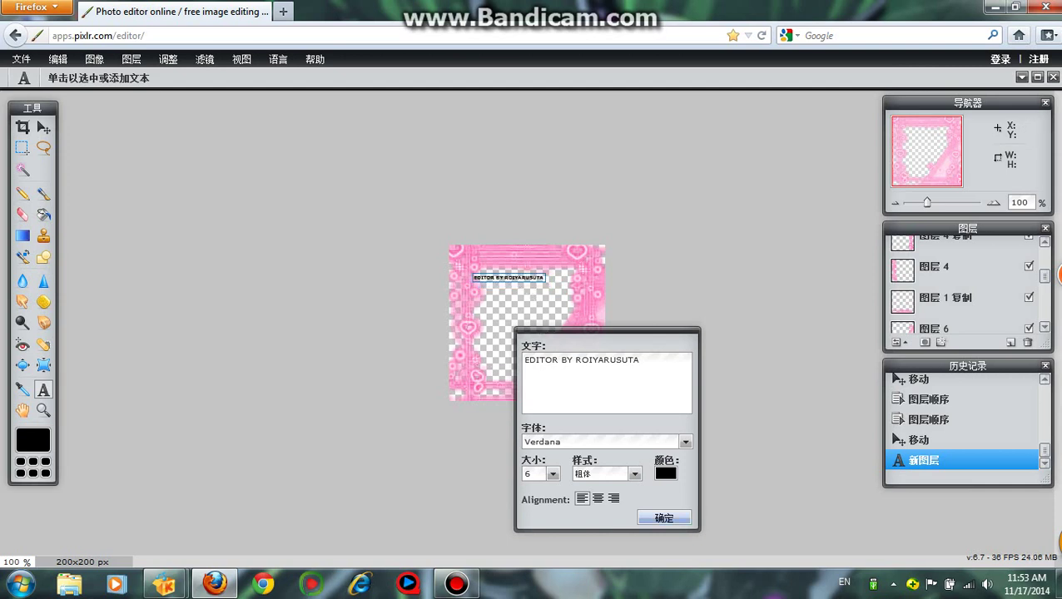
{"action": "left_click", "coordinate": [659, 517]}
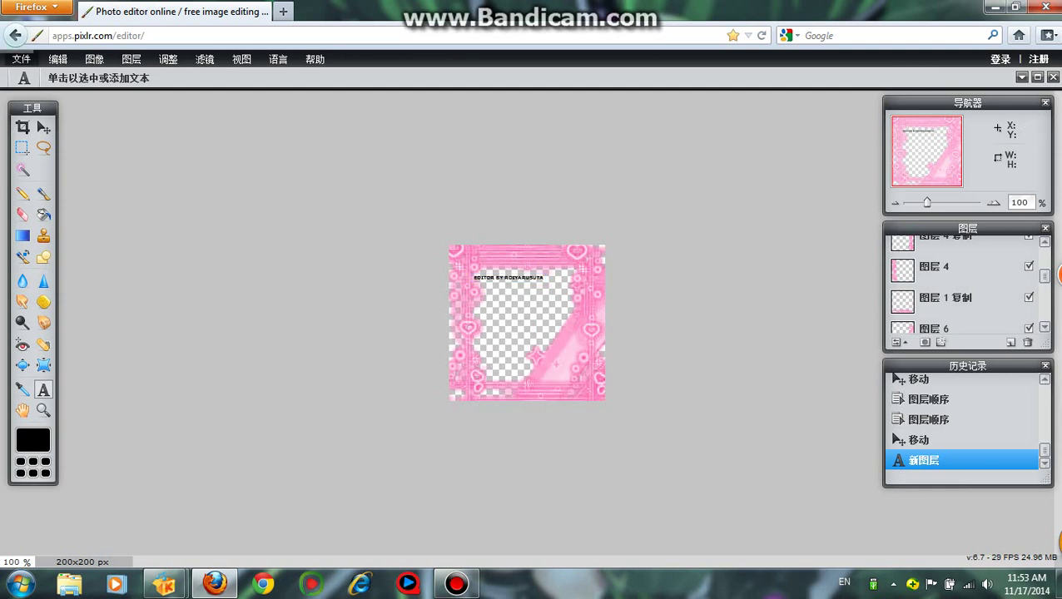
Save the image to the computer in transparent PNG format
{"action": "left_click", "coordinate": [21, 59]}
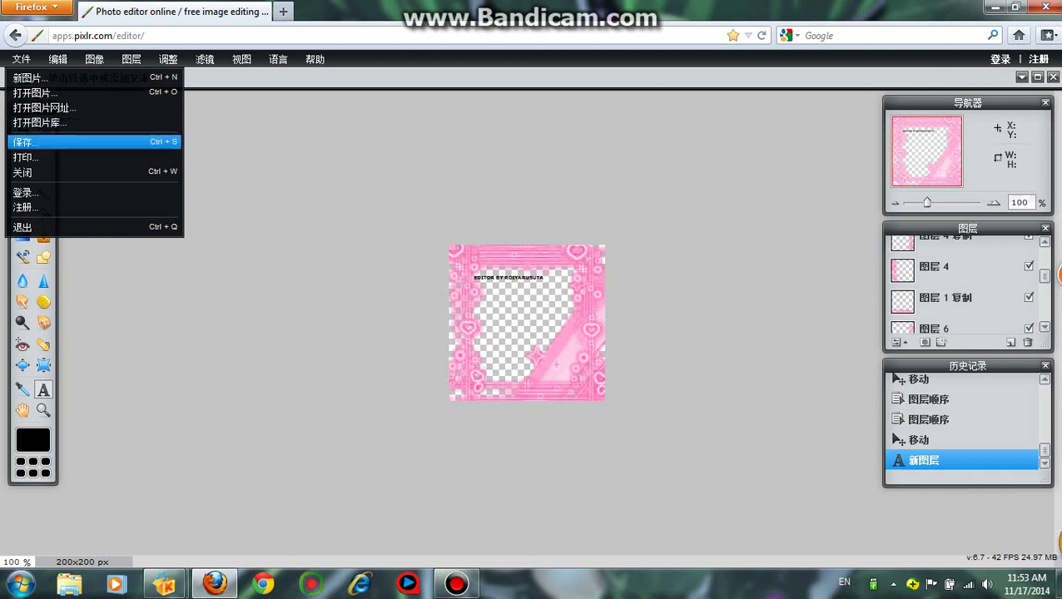
{"action": "left_click", "coordinate": [25, 142]}
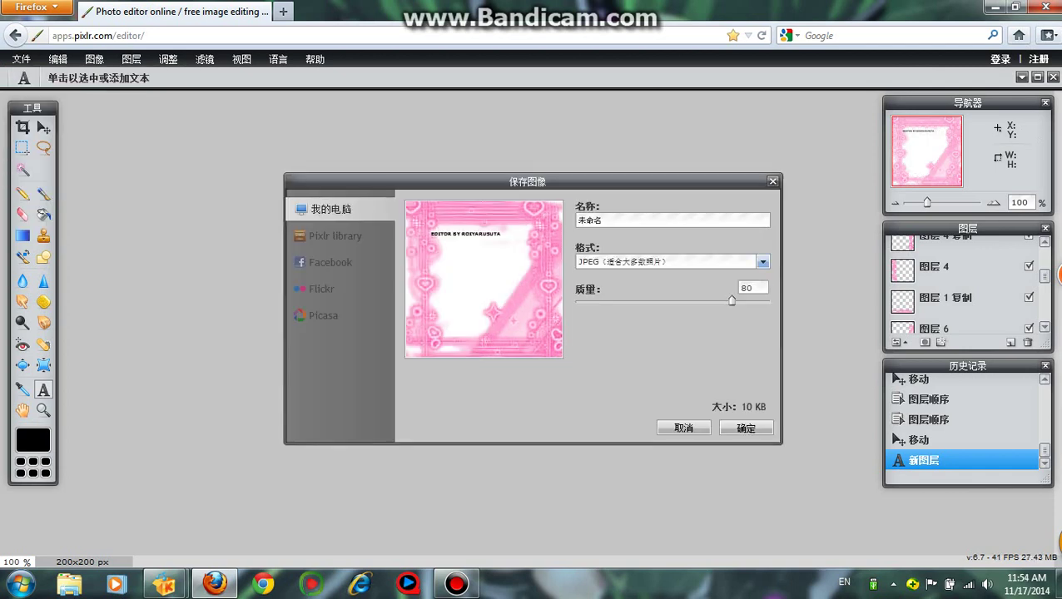
{"action": "left_click", "coordinate": [762, 262]}
{"action": "left_click", "coordinate": [683, 292]}
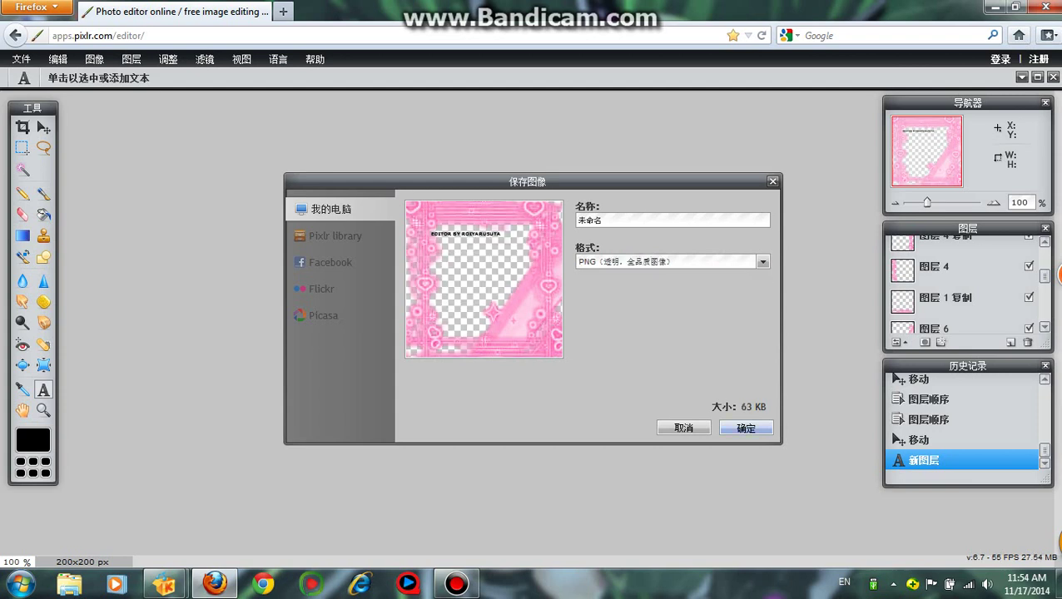
{"action": "left_click", "coordinate": [746, 428]}
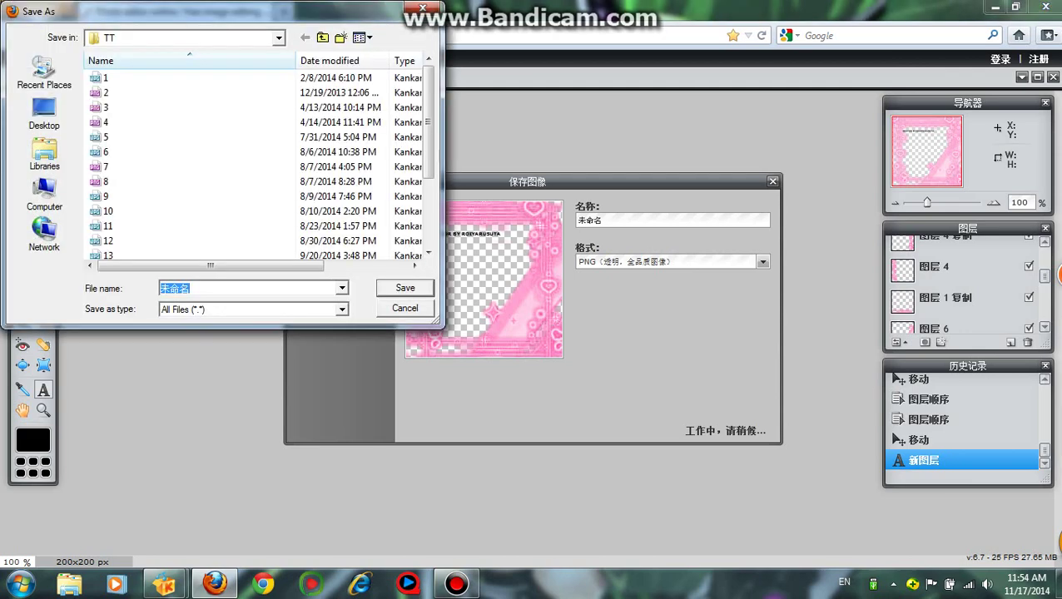
Choose the Desktop as the save location and save the file as 未命名
{"action": "left_click", "coordinate": [279, 38]}
{"action": "left_click", "coordinate": [278, 38]}
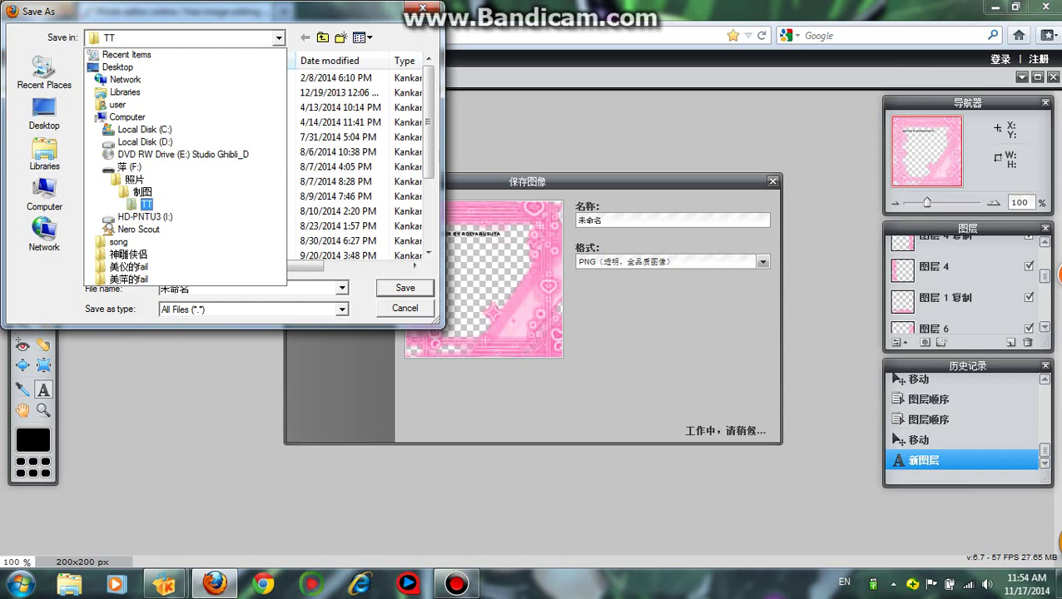
{"action": "left_click", "coordinate": [117, 68]}
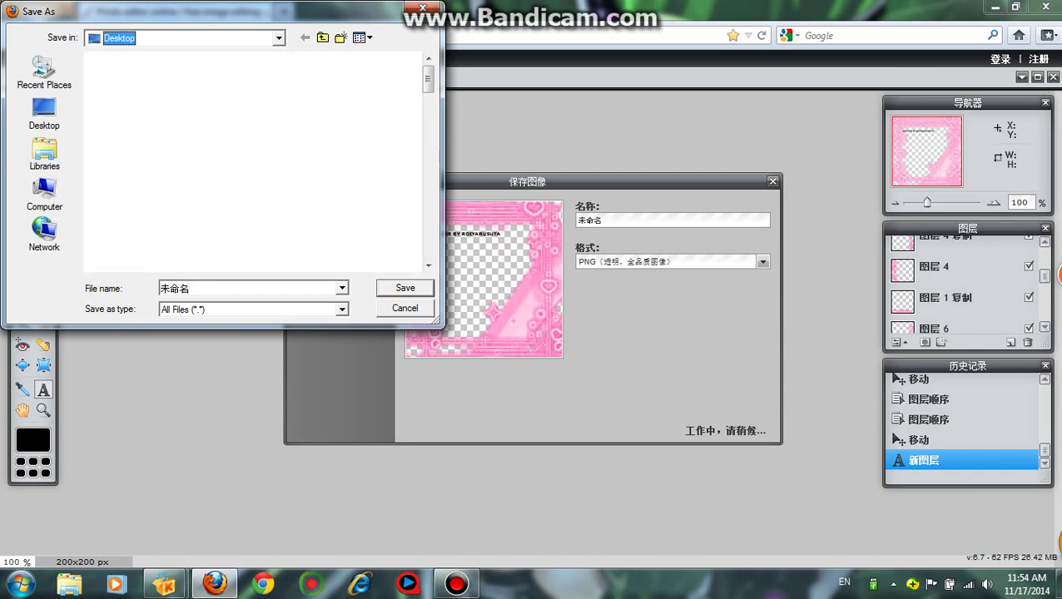
{"action": "left_click", "coordinate": [405, 288]}
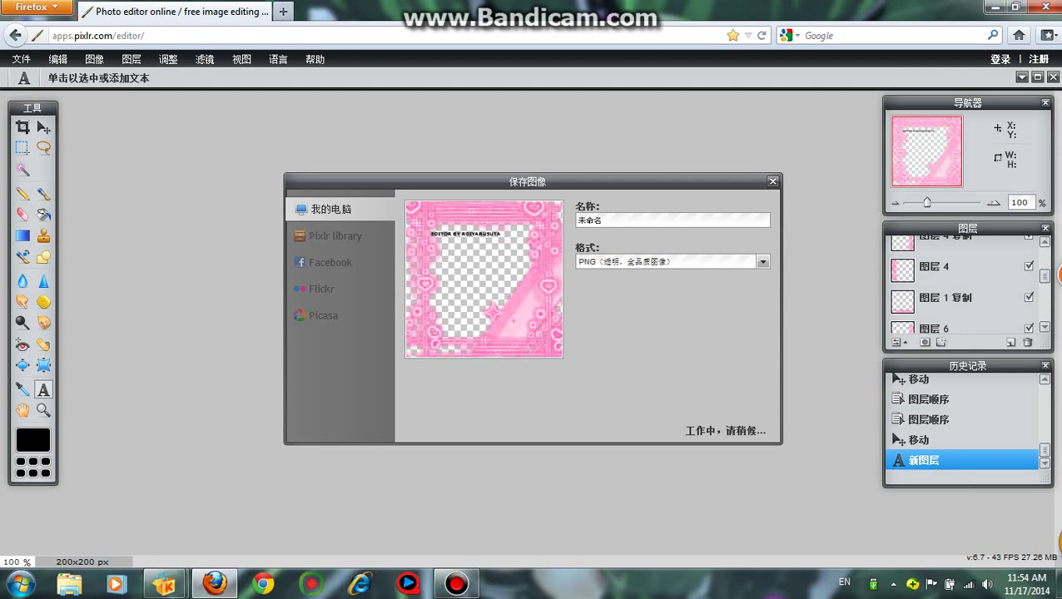
{"action": "mouse_move", "coordinate": [455, 583]}
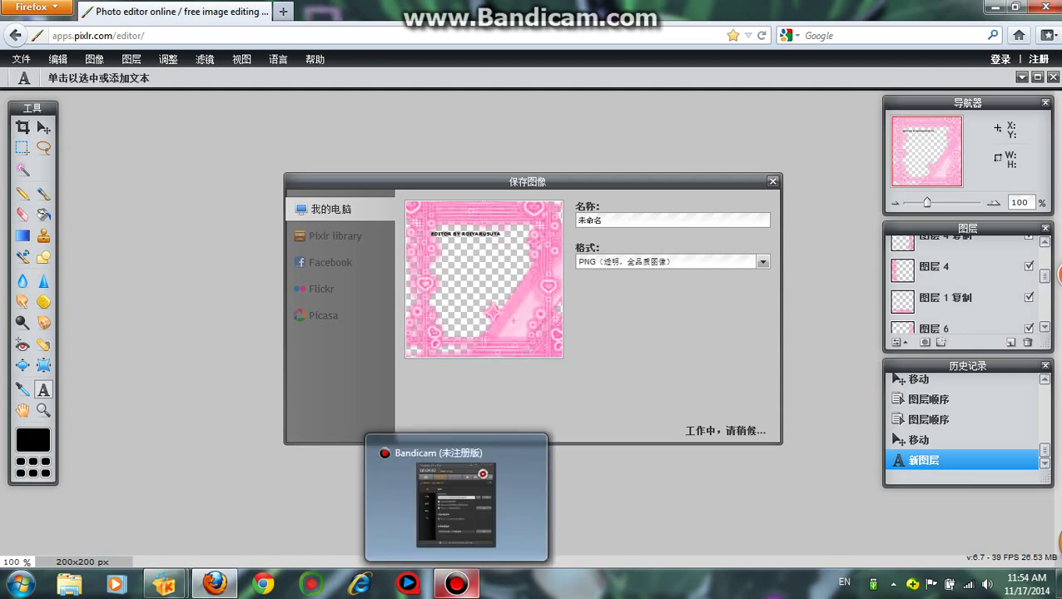
{"action": "mouse_move", "coordinate": [456, 500]}
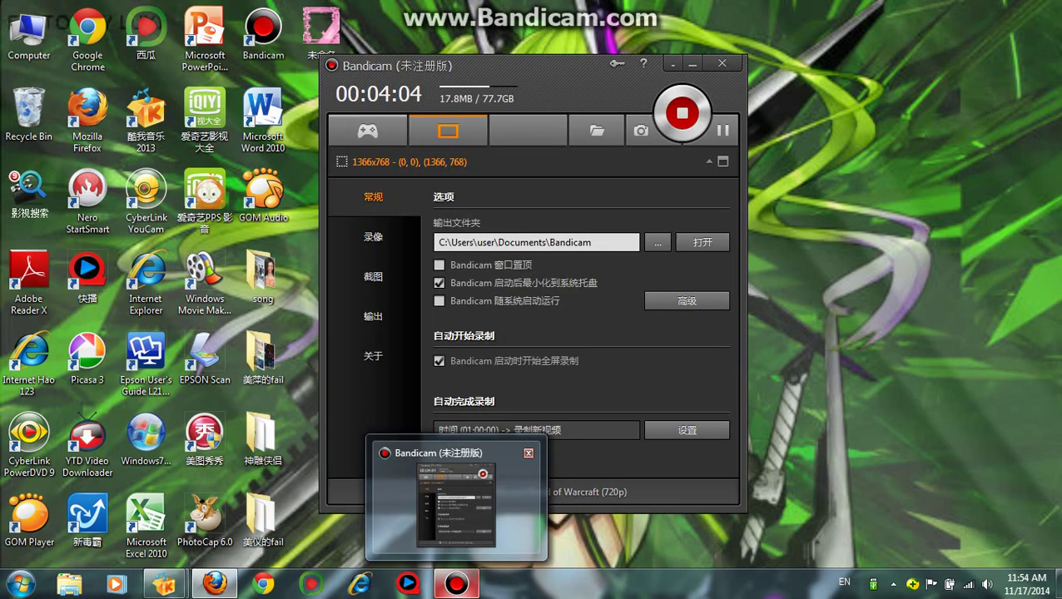